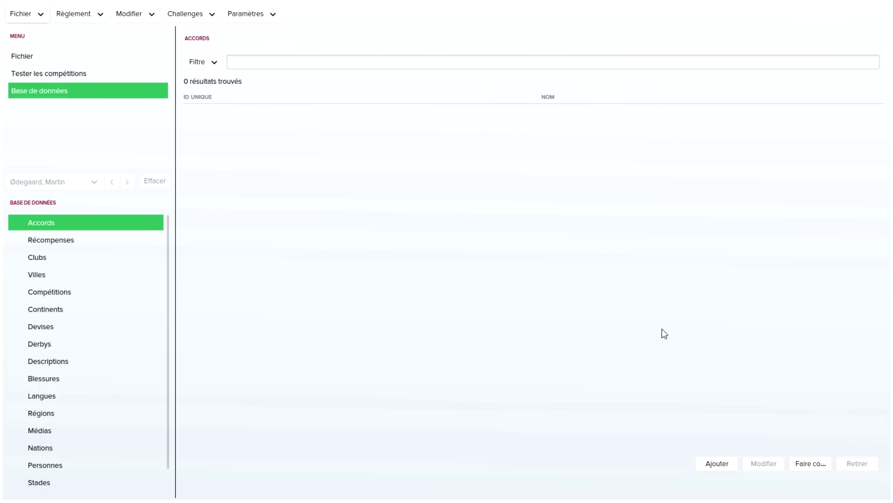
# Add a new person of type Joueur to the Personnes section of the database
pyautogui.scroll(-1, 71, 325)
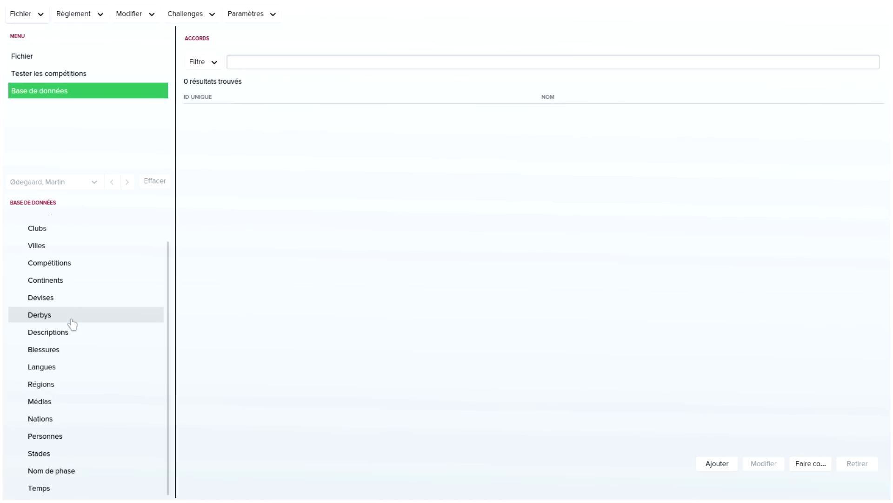
pyautogui.scroll(1, 125, 321)
pyautogui.scroll(3, 124, 319)
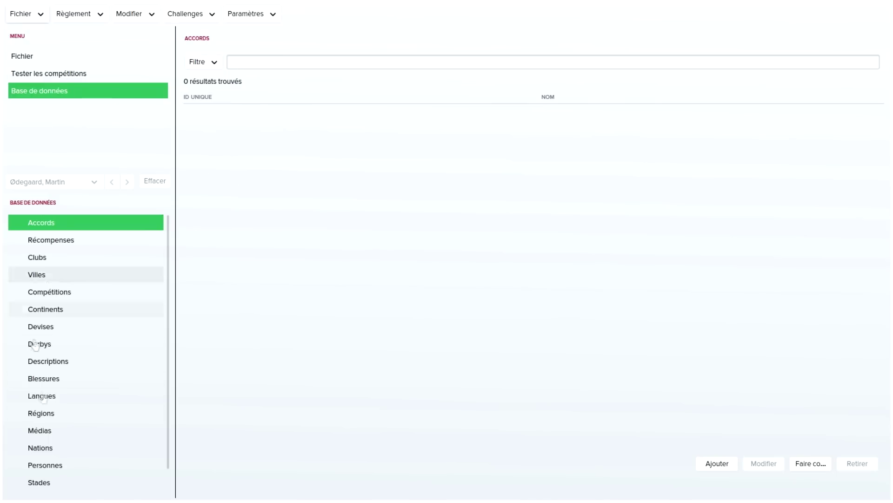
pyautogui.scroll(-1, 114, 290)
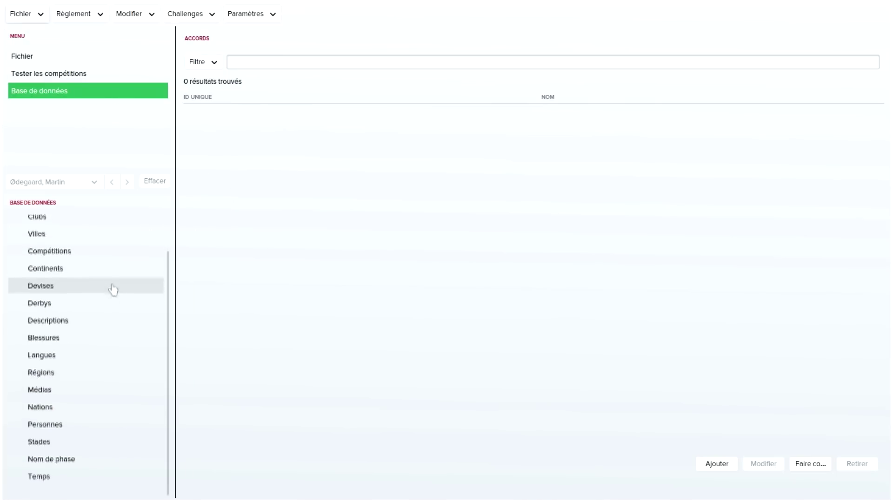
pyautogui.click(89, 440)
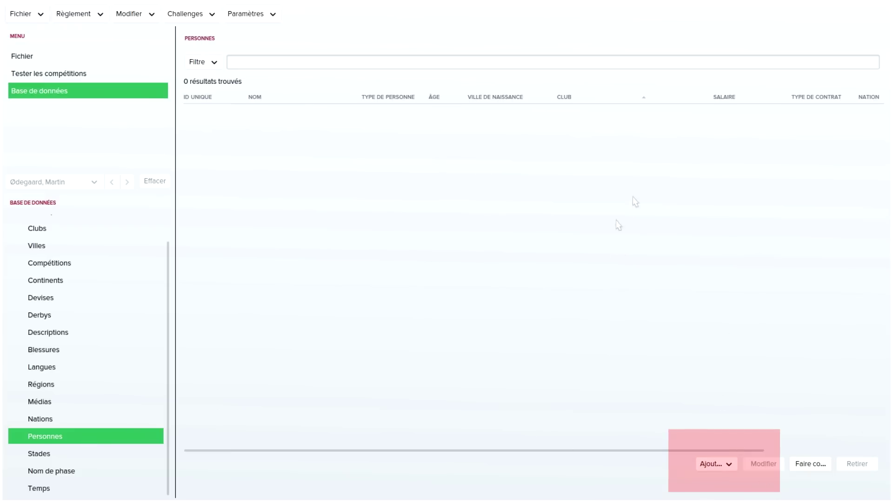
pyautogui.click(716, 467)
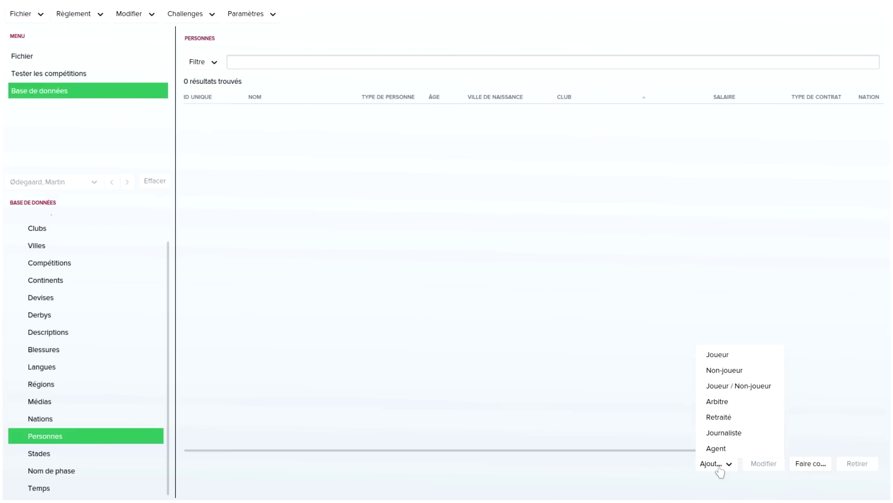
pyautogui.click(718, 356)
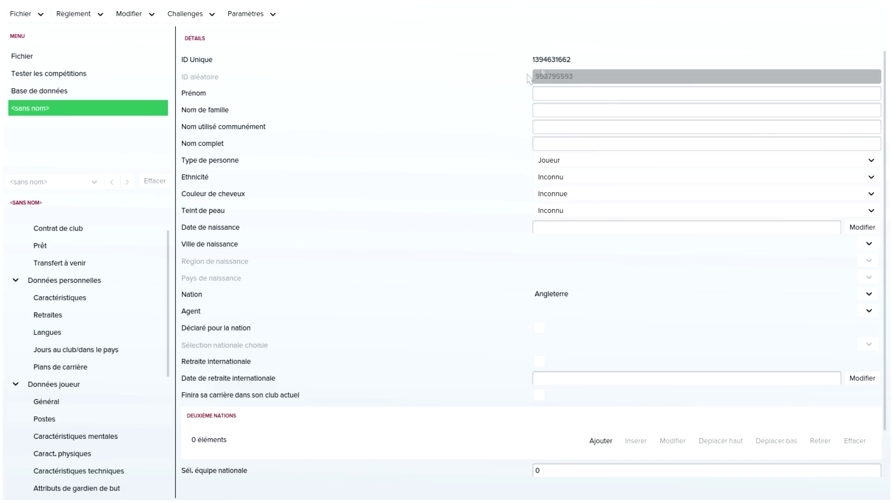
# Enter the new player's first name and family name in the details
pyautogui.click(549, 94)
pyautogui.write('Lucas')
pyautogui.click(562, 108)
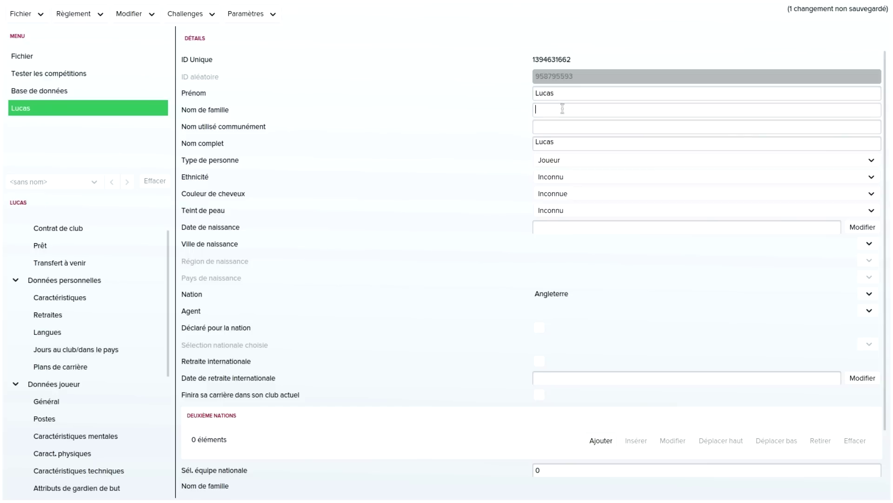
pyautogui.write('Jank')
pyautogui.write('o')
pyautogui.press('BackSpace')
pyautogui.write('kowski')
pyautogui.click(582, 124)
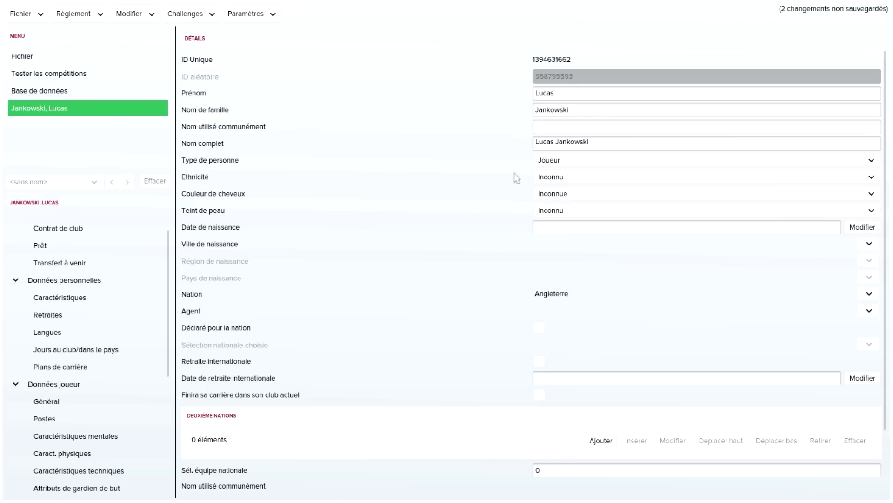
# Set the player's ethnicity to Méditerranéen/Hispanique and the hair colour to Marron foncé
pyautogui.click(555, 181)
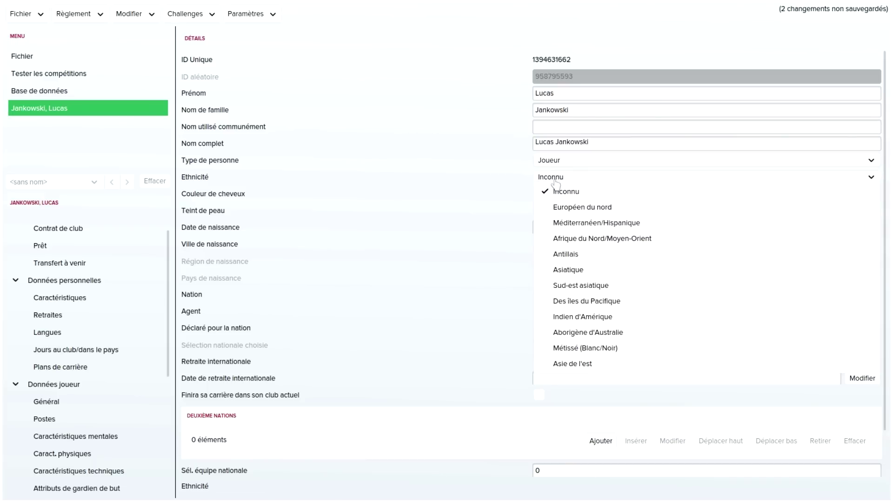
pyautogui.click(584, 224)
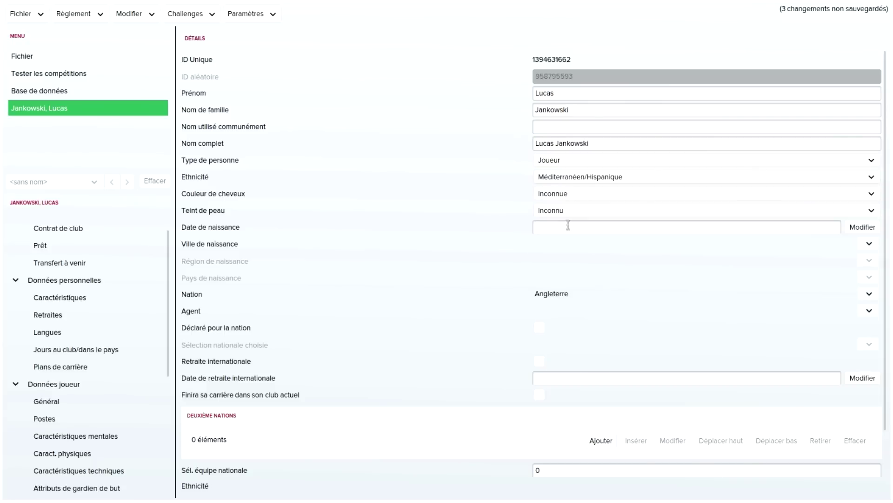
pyautogui.click(562, 195)
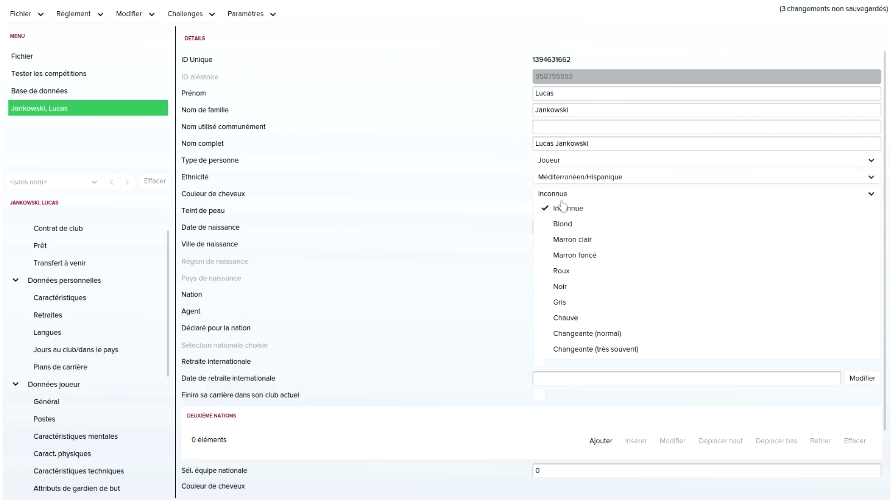
pyautogui.click(585, 255)
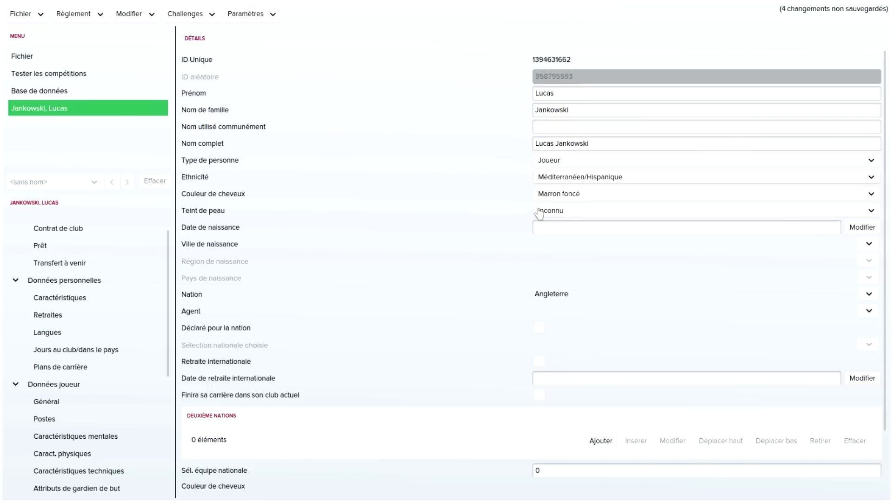
# Compare skin tones 2, 7 and 12 for the player and settle on Teint de peau 7
pyautogui.click(549, 212)
pyautogui.click(569, 256)
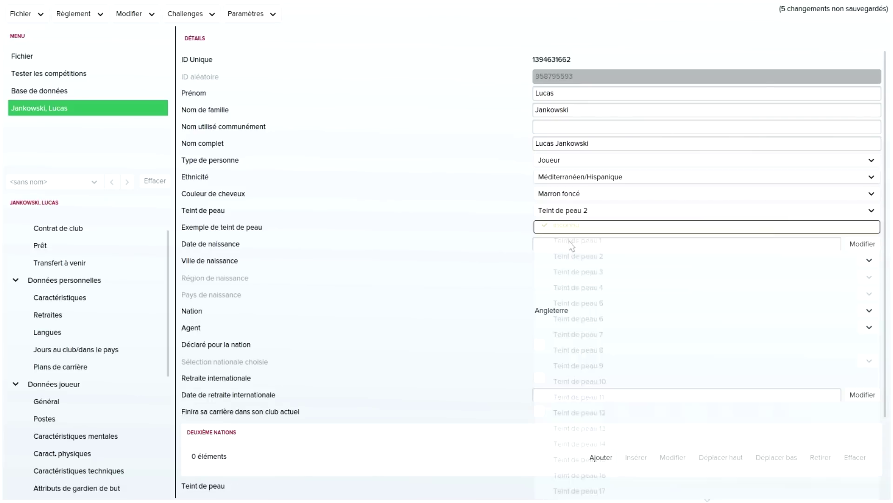
pyautogui.click(565, 211)
pyautogui.click(572, 329)
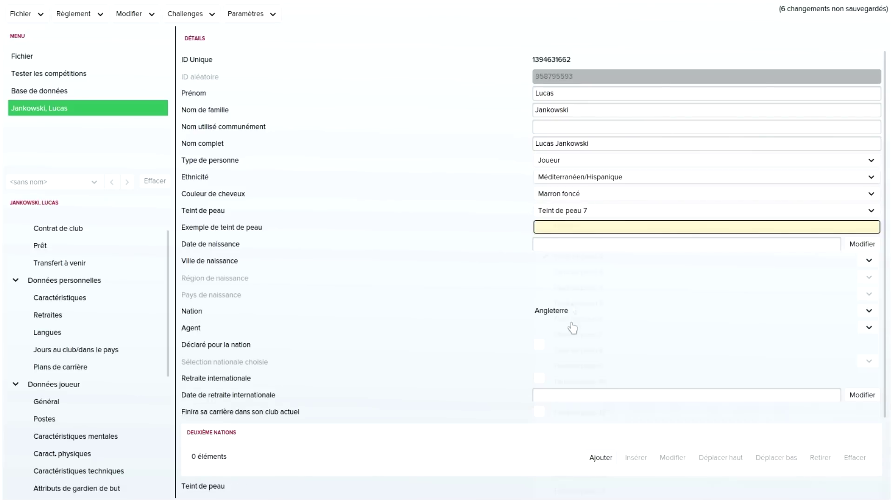
pyautogui.click(571, 212)
pyautogui.click(577, 401)
pyautogui.click(572, 214)
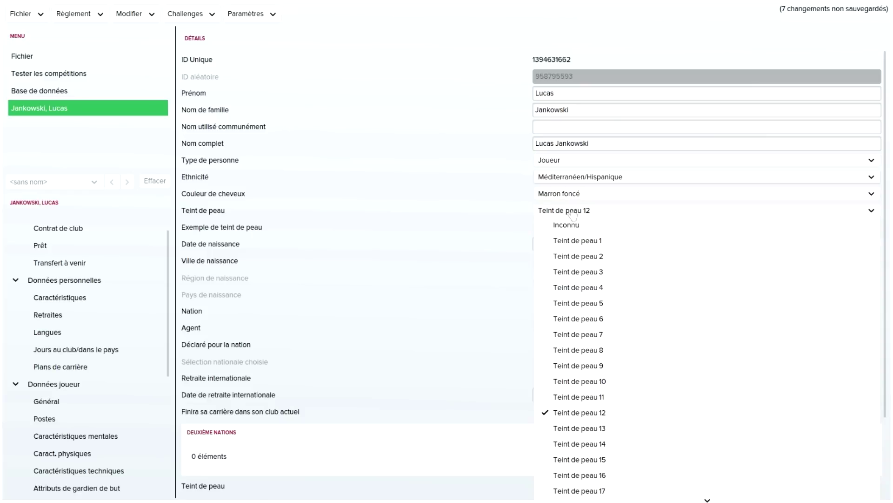
pyautogui.click(584, 338)
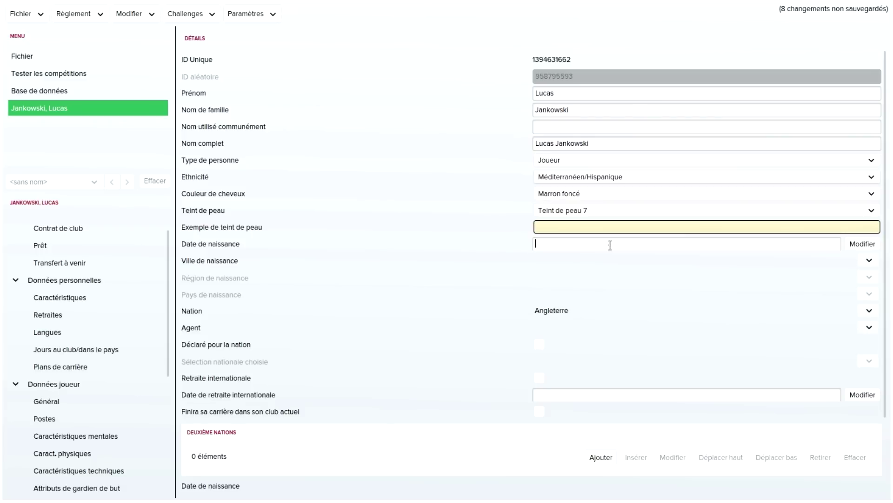
# Enter the player's date of birth and set the city of birth to Lens
pyautogui.click(853, 247)
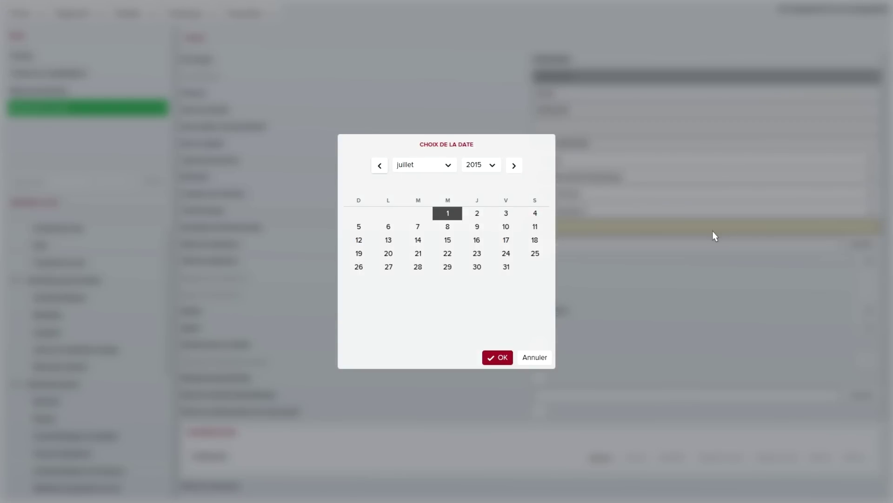
pyautogui.click(479, 170)
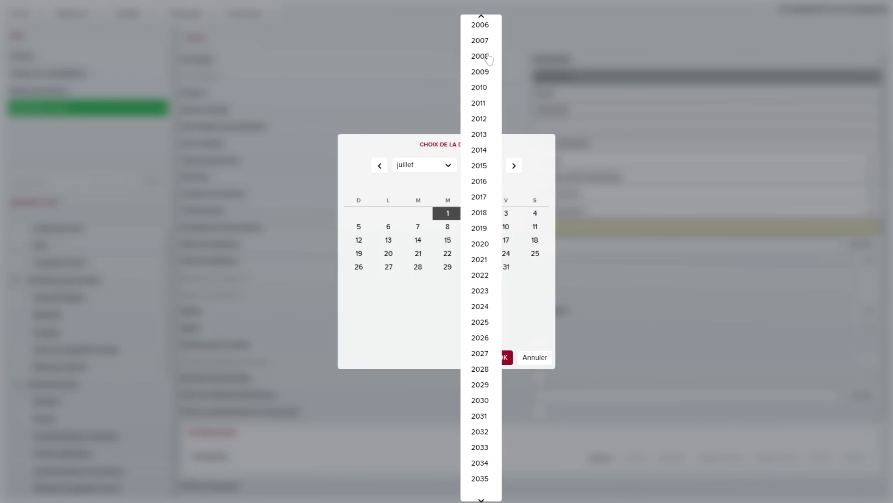
pyautogui.click(482, 27)
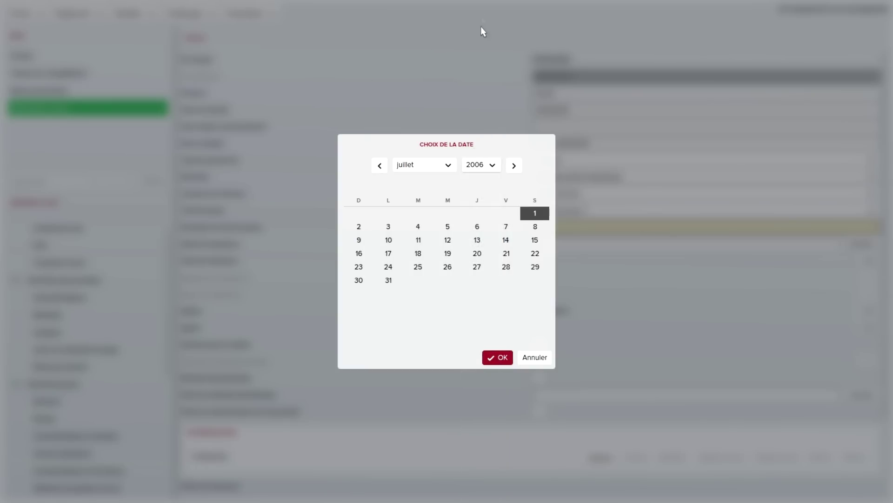
pyautogui.click(494, 172)
pyautogui.scroll(1, 484, 28)
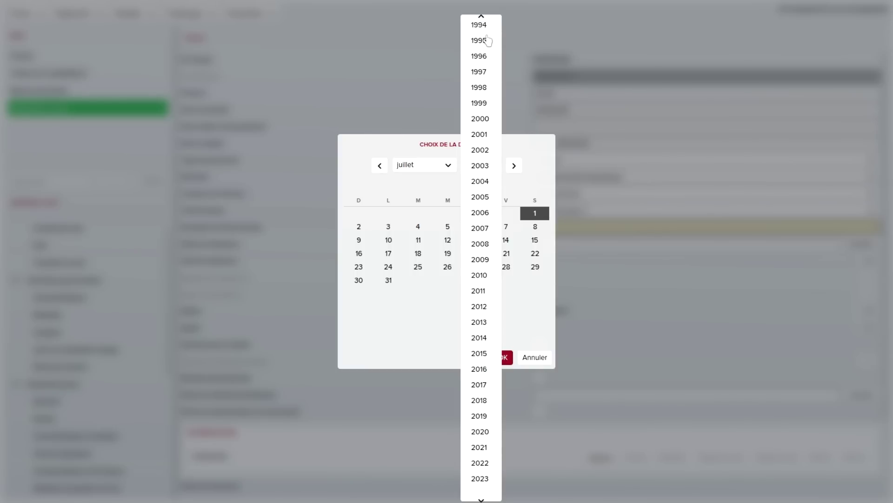
pyautogui.click(487, 102)
pyautogui.press('Return')
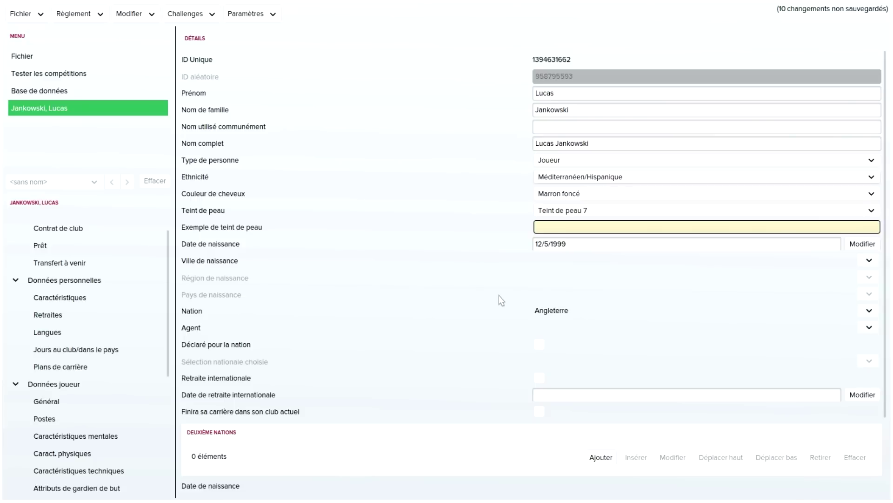
pyautogui.click(869, 262)
pyautogui.click(873, 275)
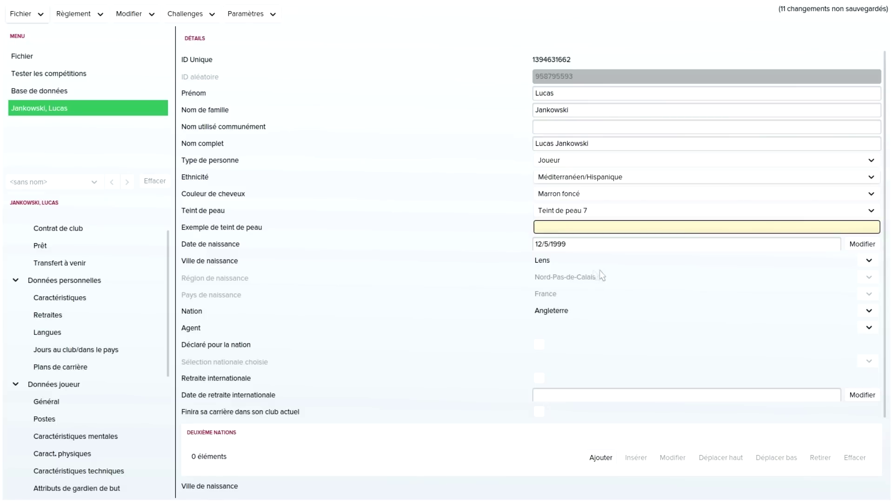
# Set the player's nation to France and mark the player as declared for the nation
pyautogui.click(870, 311)
pyautogui.click(859, 328)
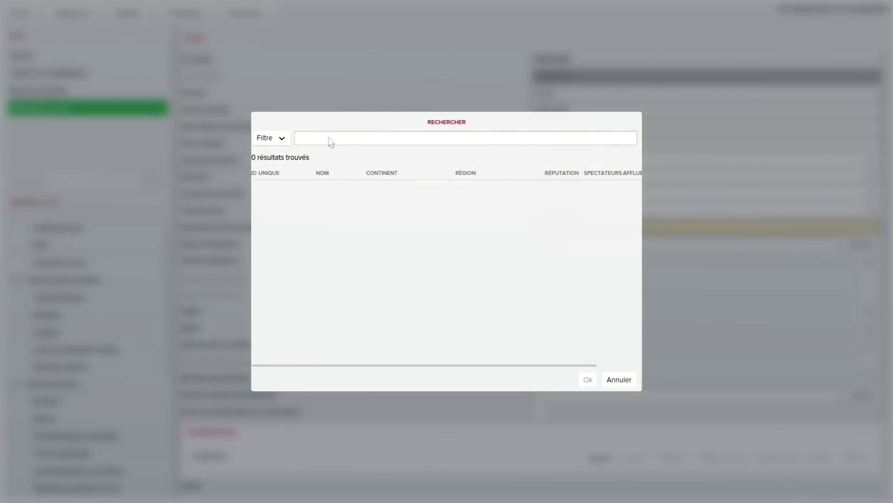
pyautogui.write('france')
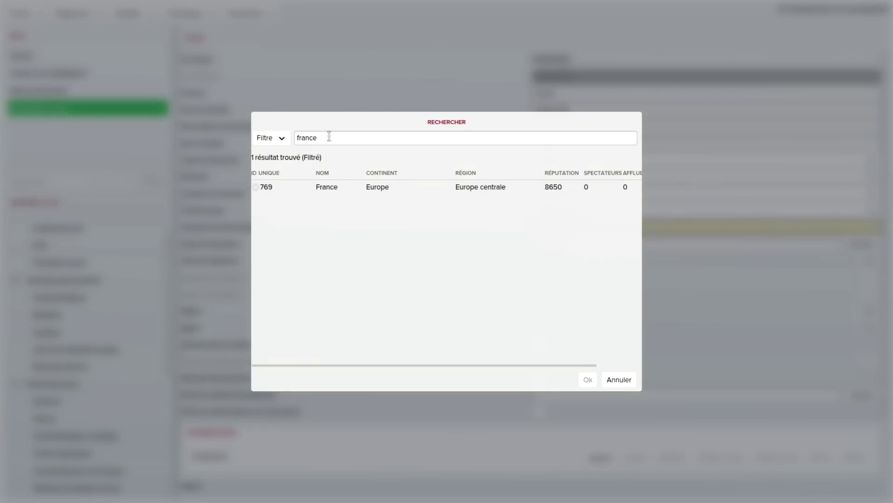
pyautogui.click(359, 186)
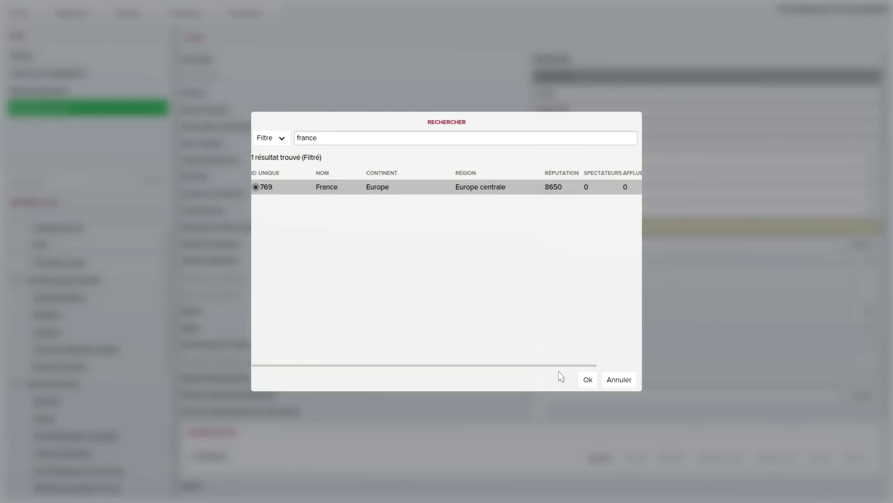
pyautogui.click(587, 380)
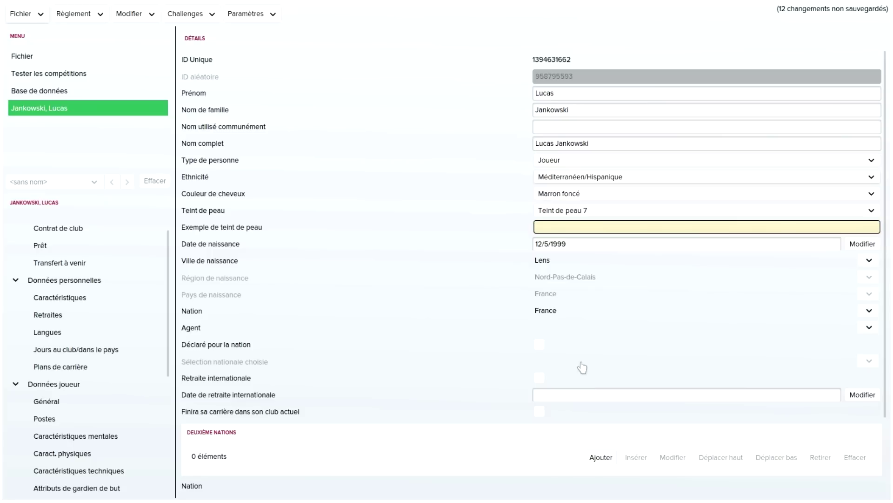
pyautogui.click(538, 345)
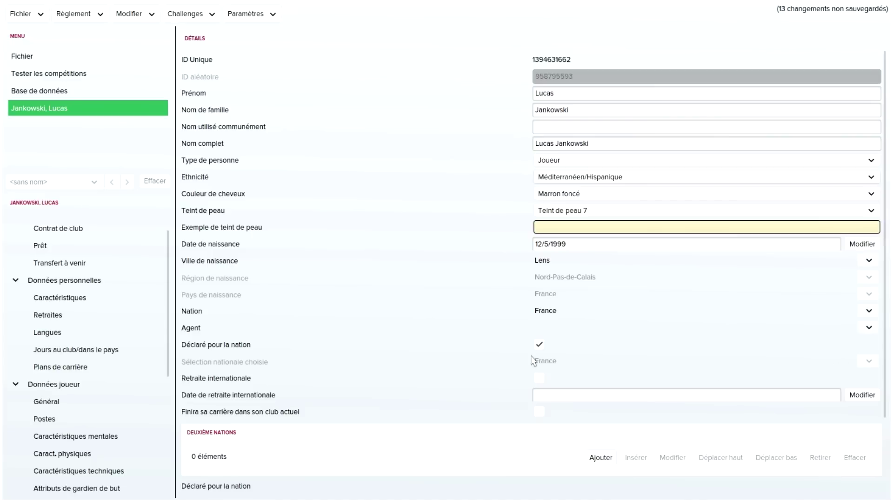
pyautogui.scroll(-2, 513, 344)
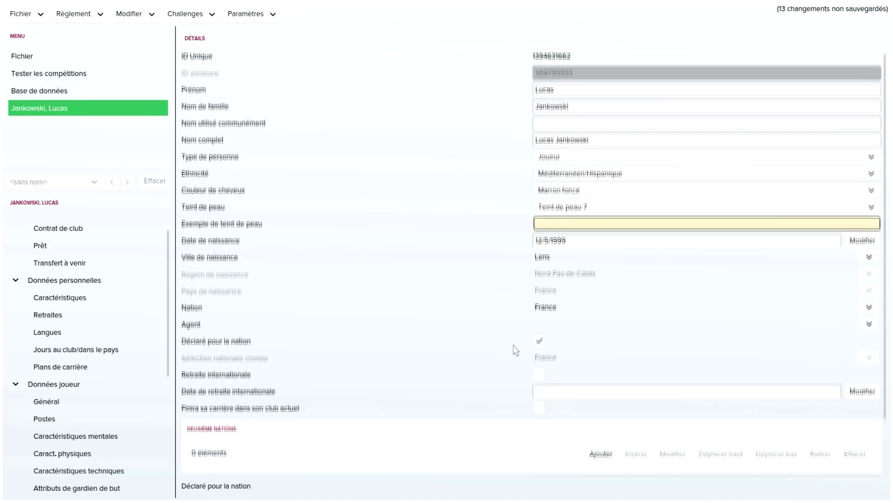
# Assign Racing Club de Lens as the club in the player's club contract
pyautogui.scroll(1, 97, 275)
pyautogui.click(74, 258)
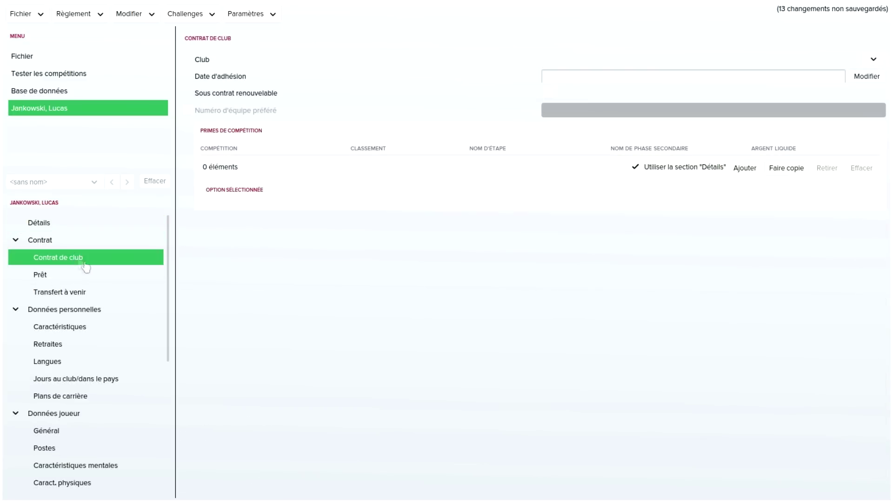
pyautogui.click(869, 65)
pyautogui.click(856, 75)
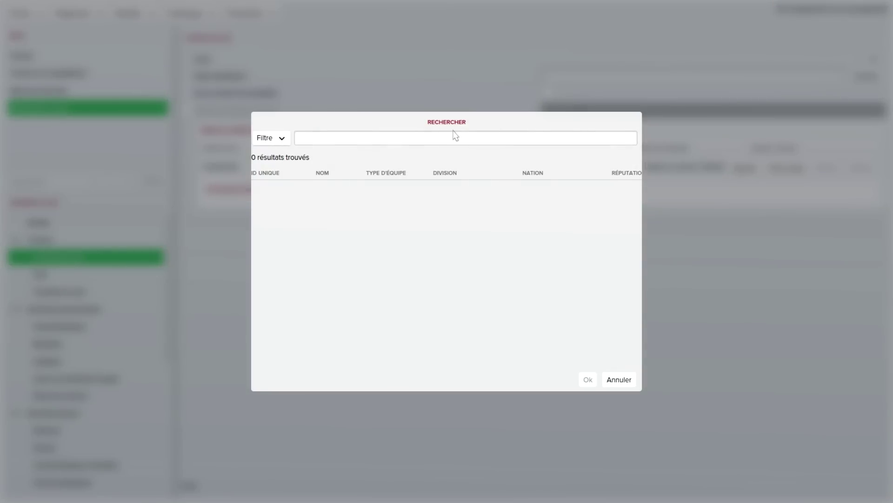
pyautogui.write('lens')
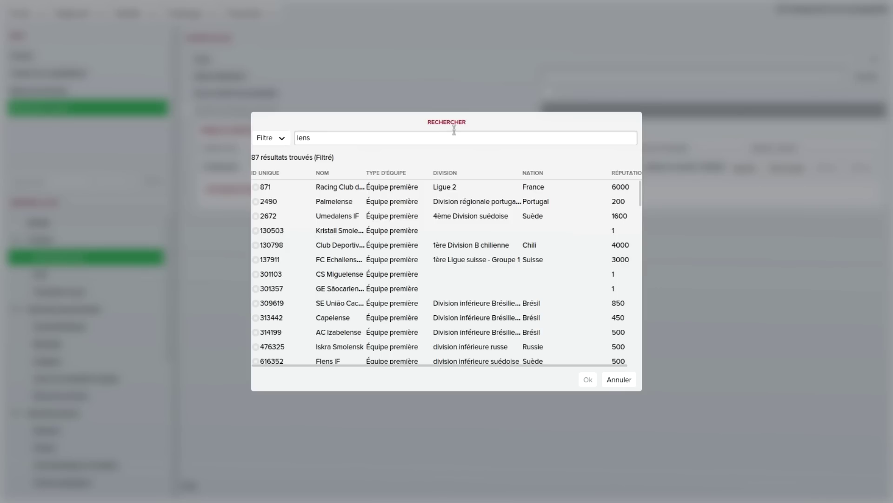
pyautogui.click(363, 189)
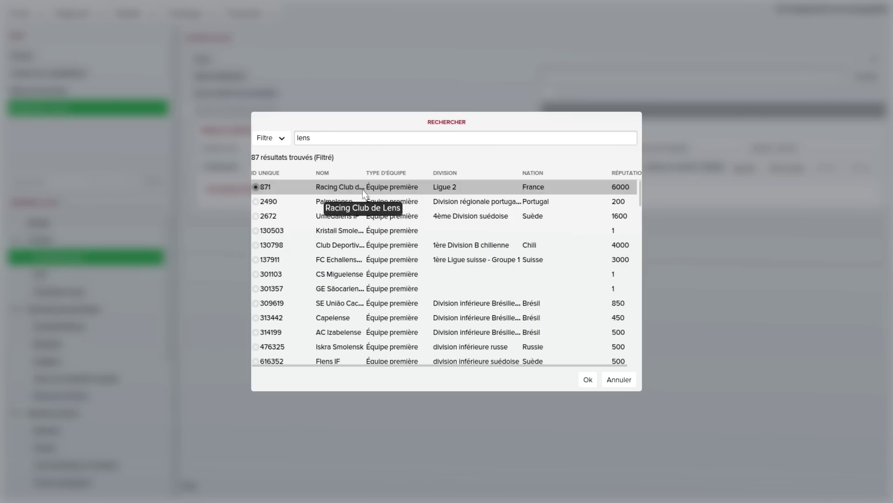
pyautogui.click(595, 382)
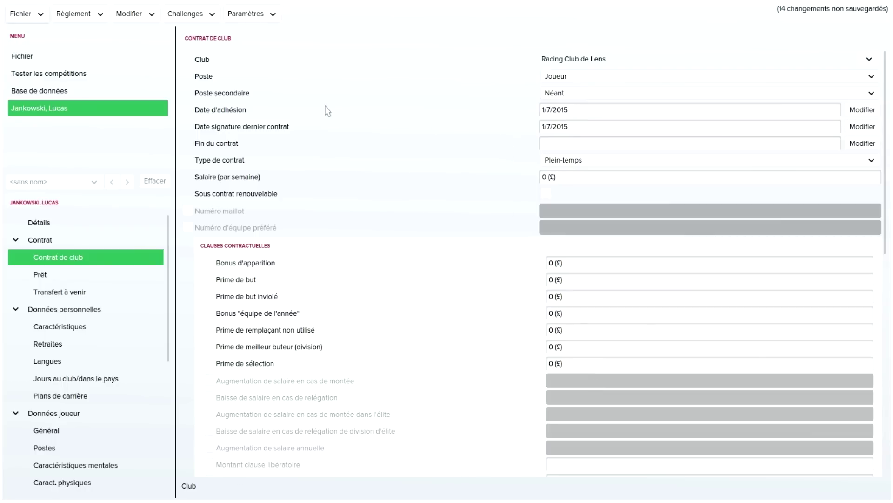
# Enable the shirt number and preferred squad number in the club contract, setting them to 27 and 10
pyautogui.click(189, 211)
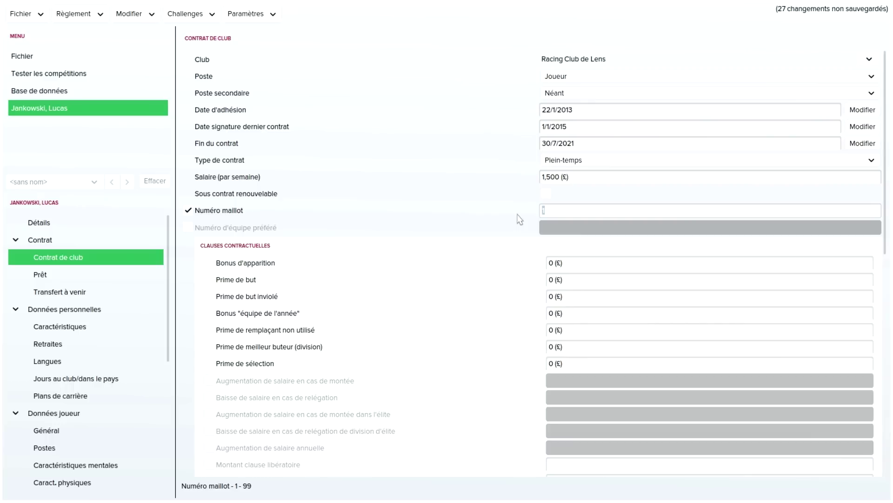
pyautogui.write('27')
pyautogui.moveTo(565, 210); pyautogui.dragTo(496, 215)
pyautogui.click(188, 227)
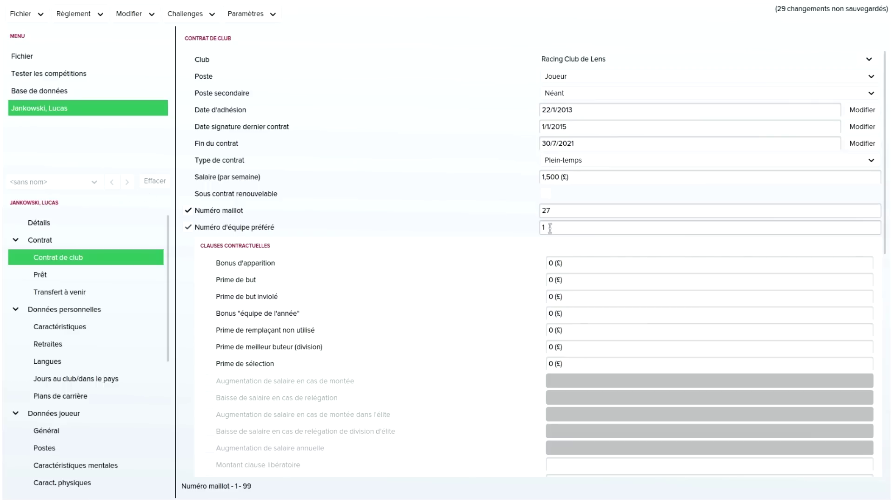
pyautogui.write('100')
pyautogui.press('BackSpace')
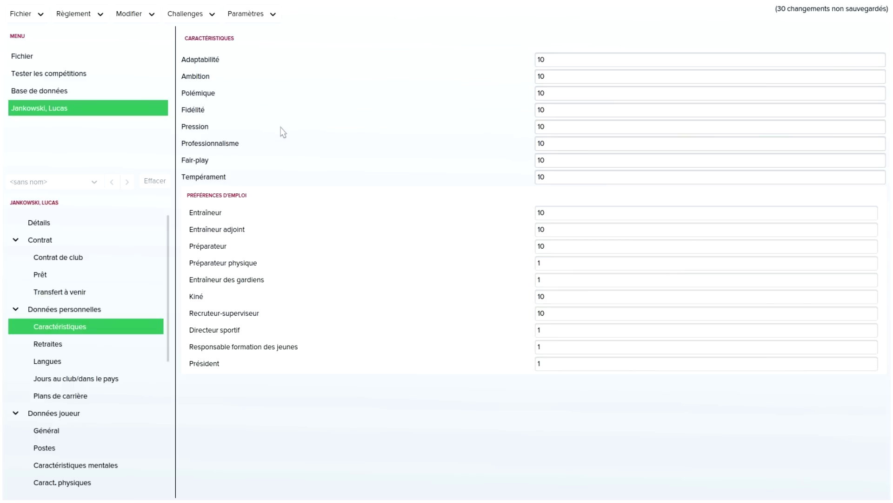
# Set the player's personal characteristics Adaptabilité to 10, Ambition to 12 and Polémique to 4
pyautogui.click(583, 146)
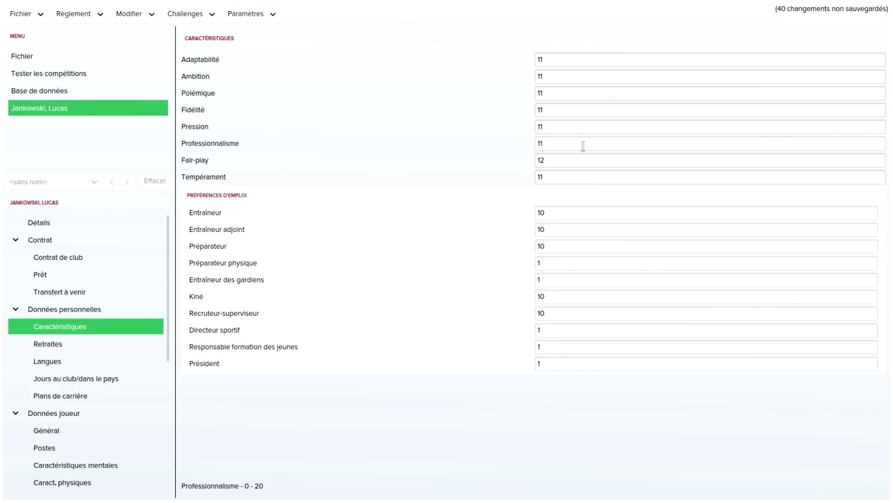
pyautogui.click(543, 59)
pyautogui.press('BackSpace')
pyautogui.write('0')
pyautogui.click(551, 76)
pyautogui.press('BackSpace')
pyautogui.write('2')
pyautogui.click(556, 92)
pyautogui.doubleClick(554, 92)
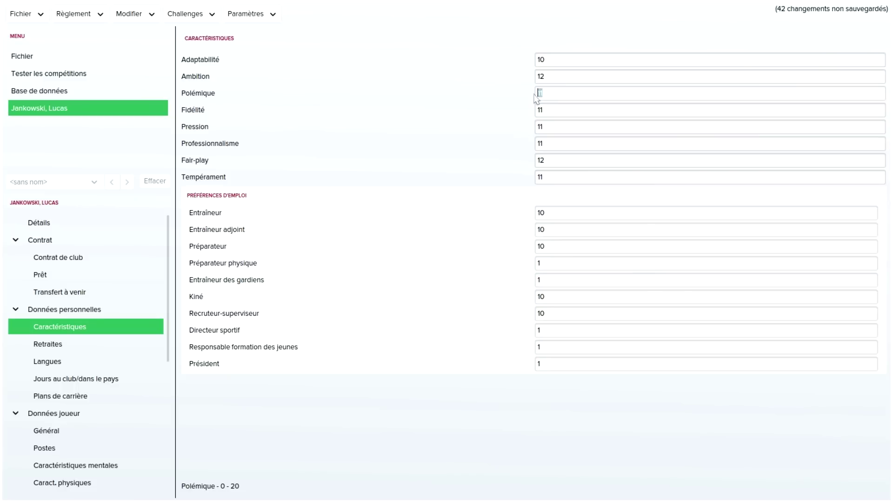
pyautogui.write('4')
# Set Ambition to 14, Polémique to 3, Professionnalisme to 18 and Pression to 13 in the personal characteristics
pyautogui.click(557, 77)
pyautogui.press('BackSpace')
pyautogui.write('55')
pyautogui.press('BackSpace')
pyautogui.click(576, 96)
pyautogui.click(555, 140)
pyautogui.press('BackSpace')
pyautogui.write('55')
pyautogui.press('BackSpace')
pyautogui.click(561, 127)
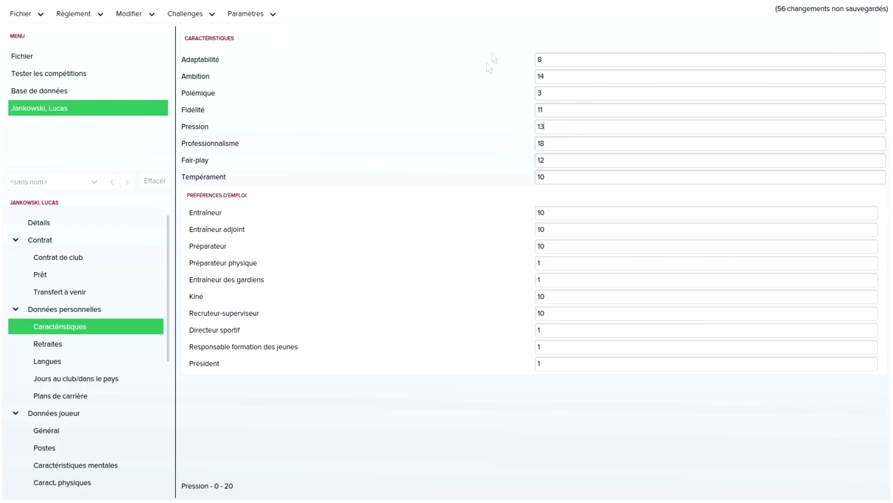
# Enter the player's surname as the shirt name in the general player data and set Niveau actuel to 124
pyautogui.click(81, 433)
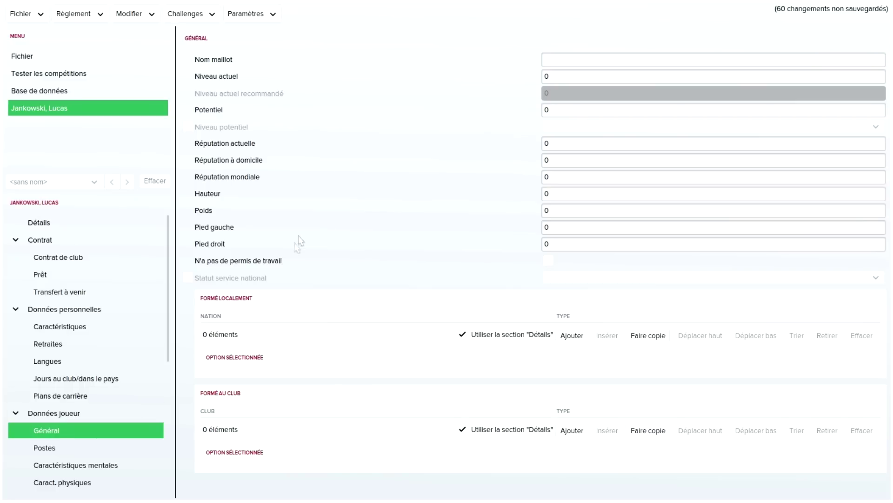
pyautogui.click(554, 59)
pyautogui.write('Jankowski')
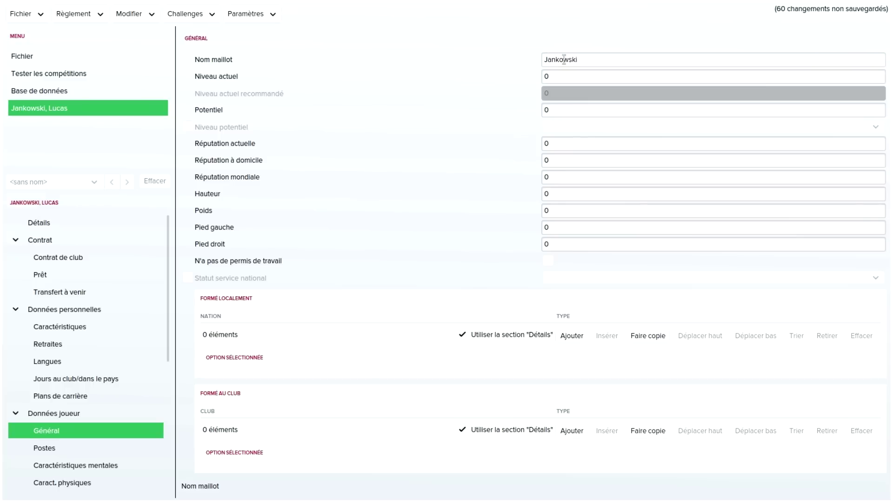
pyautogui.click(572, 81)
pyautogui.write('1124')
pyautogui.press('BackSpace')
pyautogui.press('BackSpace')
pyautogui.write('24')
# Enable Niveau potentiel for the player and choose the range 160-190
pyautogui.click(564, 110)
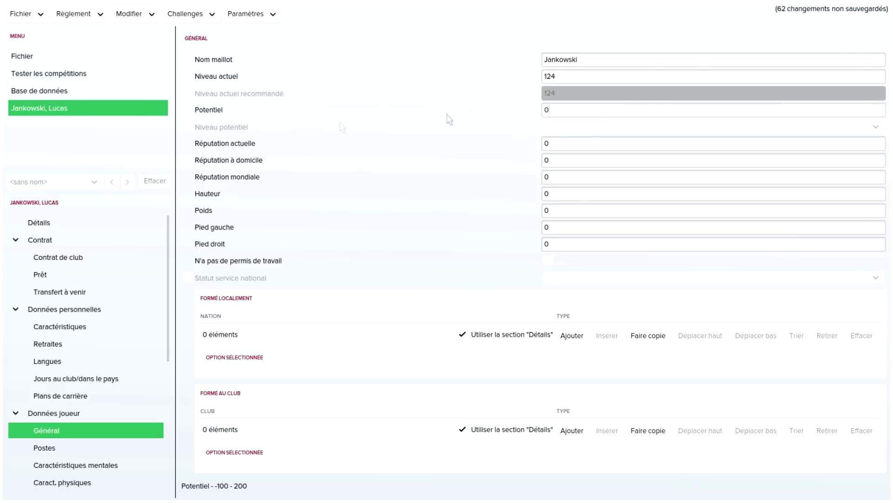
pyautogui.click(186, 130)
pyautogui.click(577, 128)
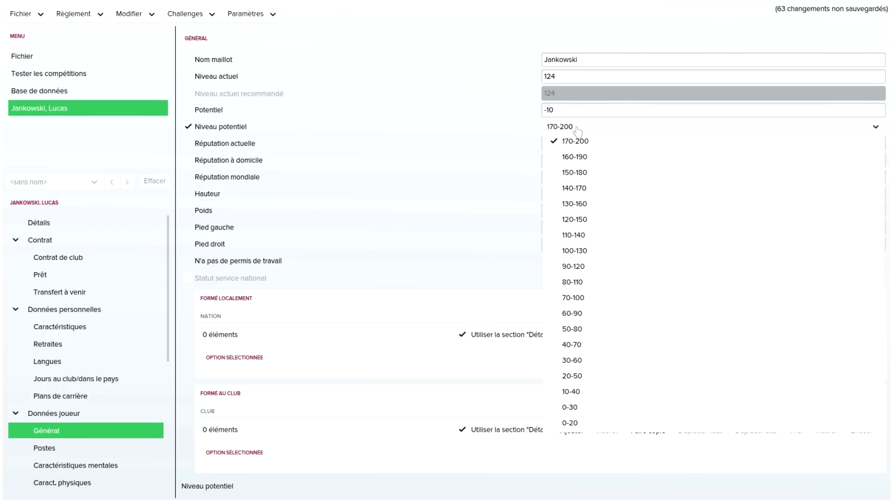
pyautogui.click(589, 158)
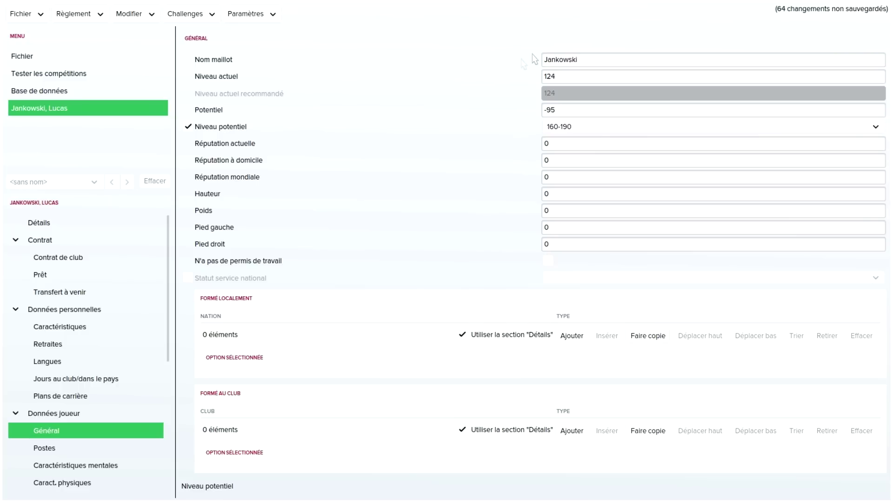
# Set the player's current reputation to 125, home reputation to 150 and world reputation to 125
pyautogui.click(575, 144)
pyautogui.press('BackSpace')
pyautogui.write('125')
pyautogui.click(564, 160)
pyautogui.moveTo(564, 160); pyautogui.dragTo(538, 183)
pyautogui.write('1501255')
pyautogui.press('BackSpace')
pyautogui.click(569, 144)
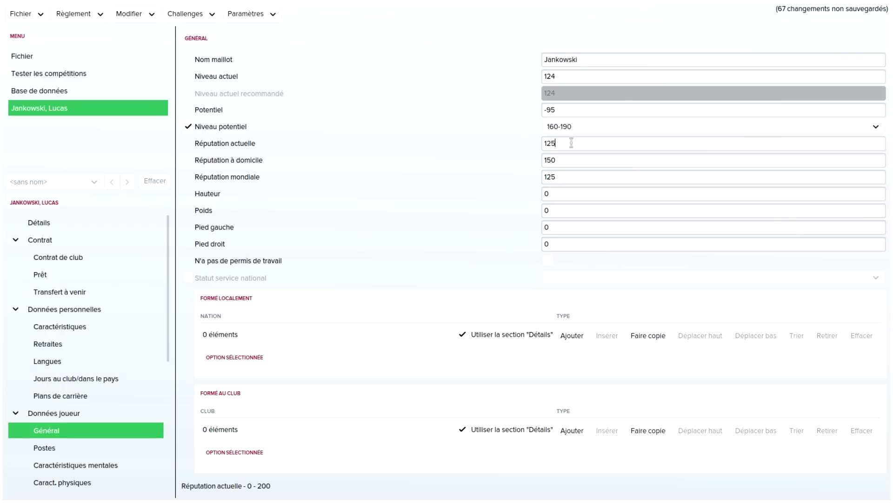
# Set the player's height to 176 and weight to 68
pyautogui.click(558, 193)
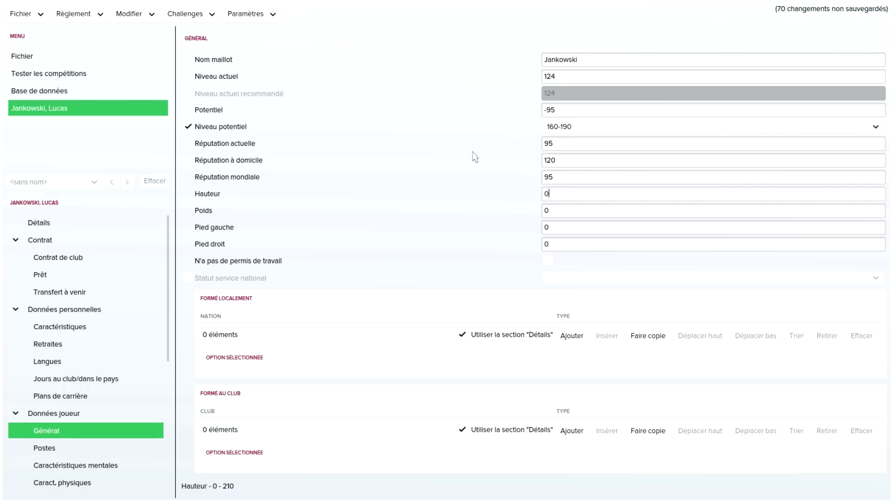
pyautogui.write('176')
pyautogui.click(565, 211)
pyautogui.write('68')
# Rate the player's right foot 20 and left foot 8, and check the general player data
pyautogui.click(572, 227)
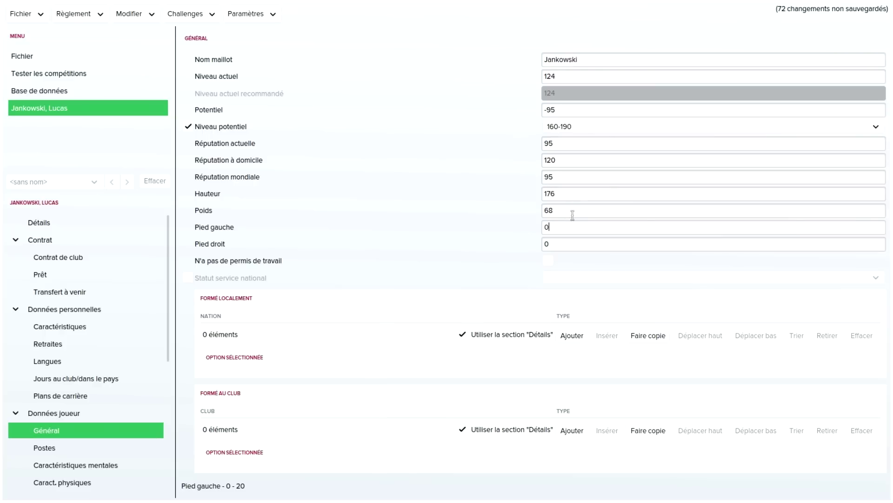
pyautogui.click(581, 243)
pyautogui.write('20')
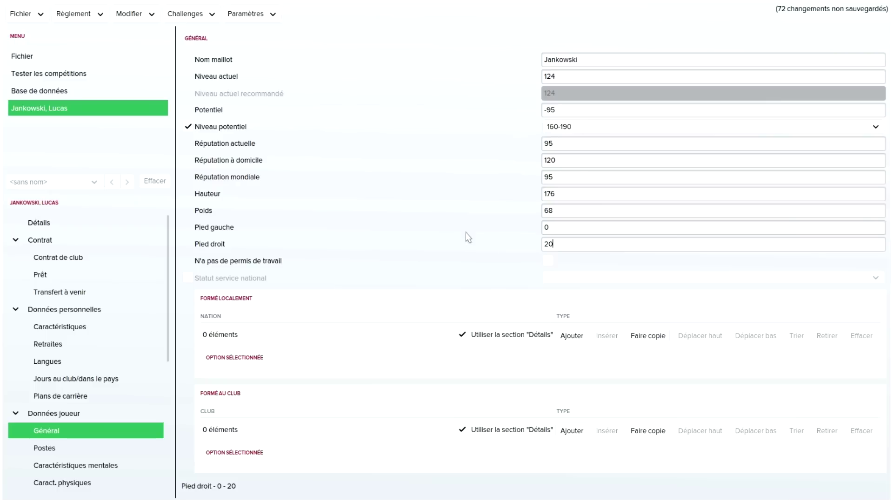
pyautogui.click(558, 228)
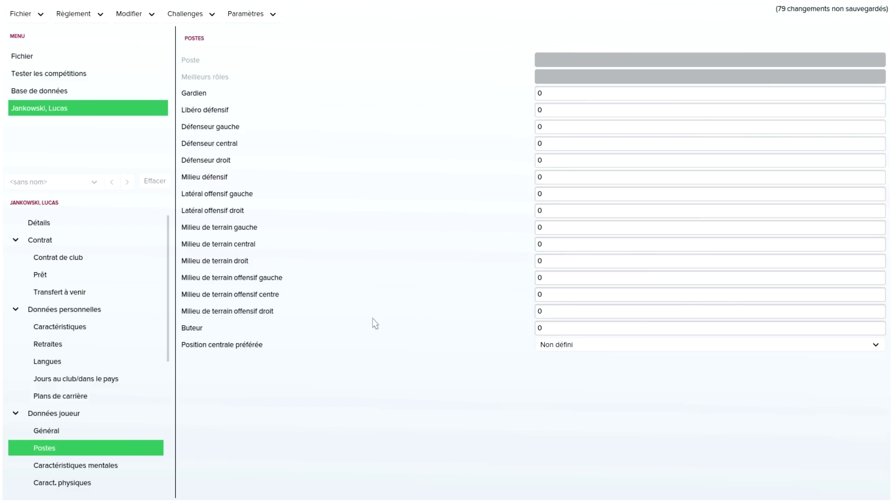
pyautogui.click(118, 431)
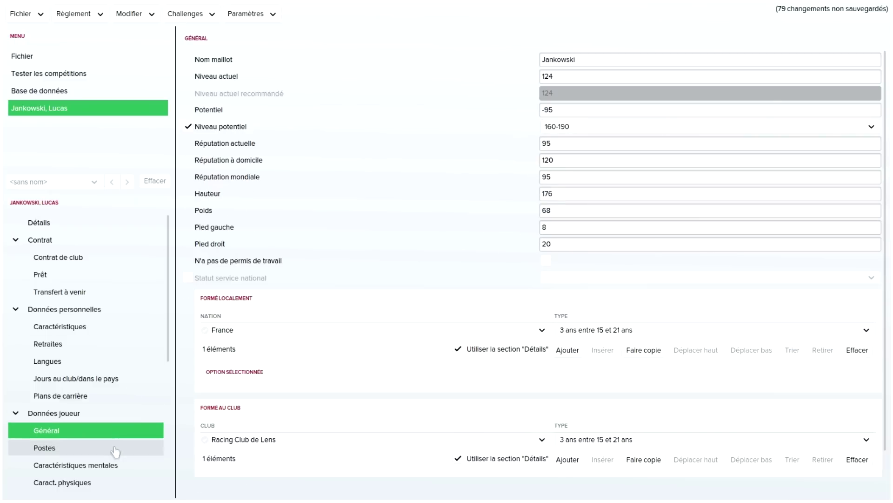
# Rate the player's positions 20 for Milieu de terrain offensif centre and 19 for Milieu de terrain offensif gauche
pyautogui.click(113, 449)
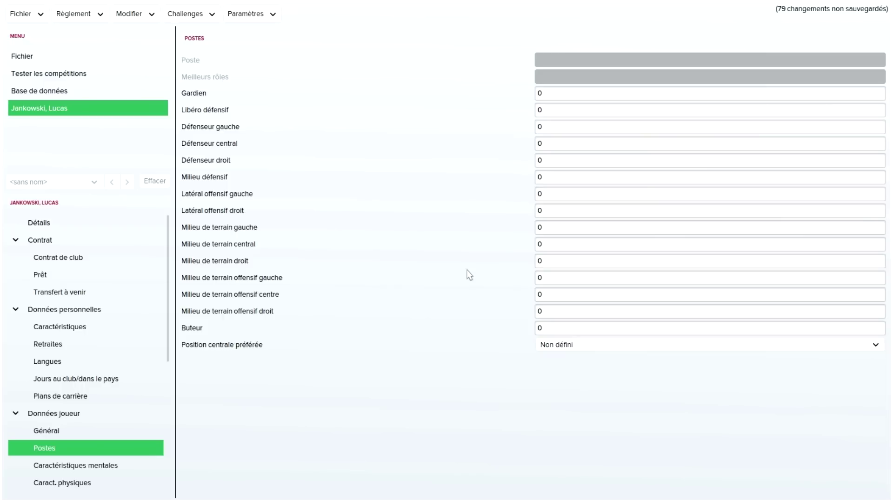
pyautogui.click(554, 294)
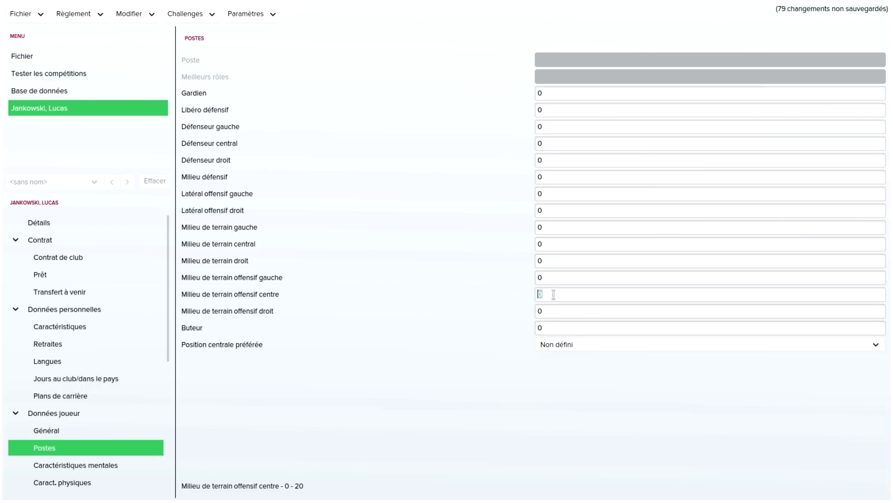
pyautogui.write('20')
pyautogui.click(571, 311)
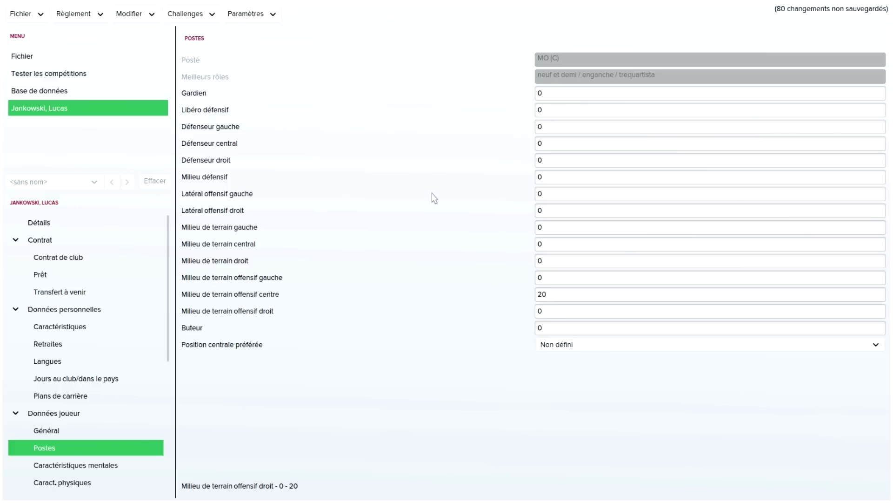
pyautogui.click(548, 278)
pyautogui.write('1199')
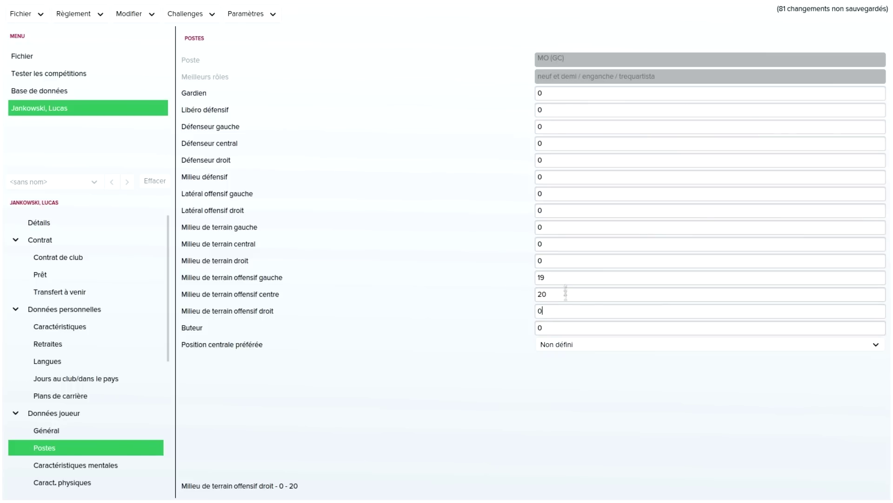
pyautogui.click(564, 276)
pyautogui.click(551, 325)
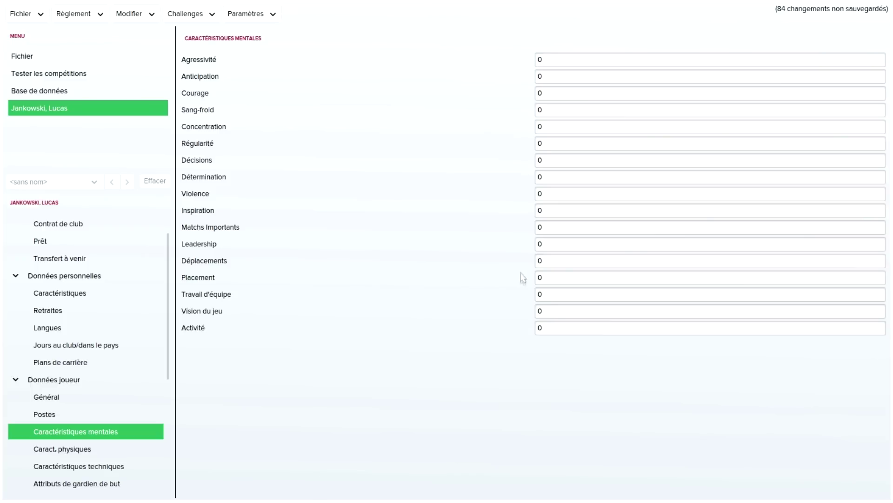
# Set all mental attributes to 10, except Agressivité at 7 and Vision du jeu at 13
pyautogui.click(567, 63)
pyautogui.write('10')
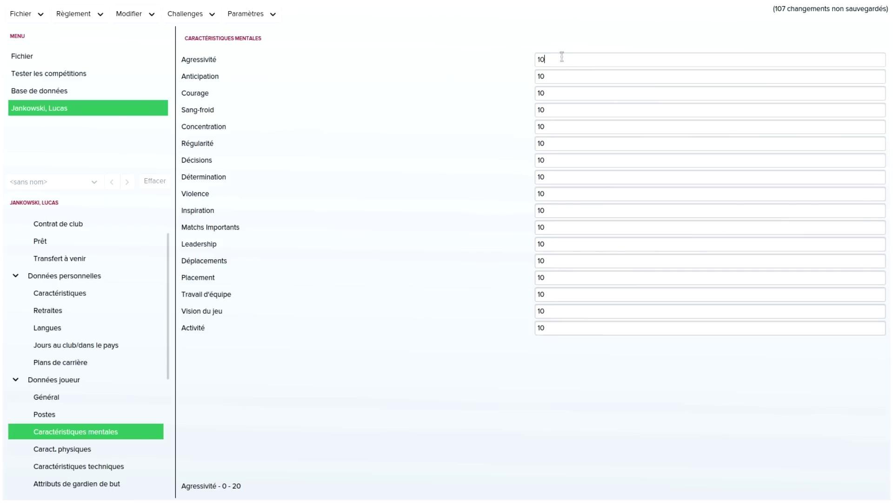
pyautogui.moveTo(561, 58); pyautogui.dragTo(528, 70)
pyautogui.write('7')
pyautogui.click(554, 315)
pyautogui.write('13')
pyautogui.click(549, 296)
pyautogui.click(552, 78)
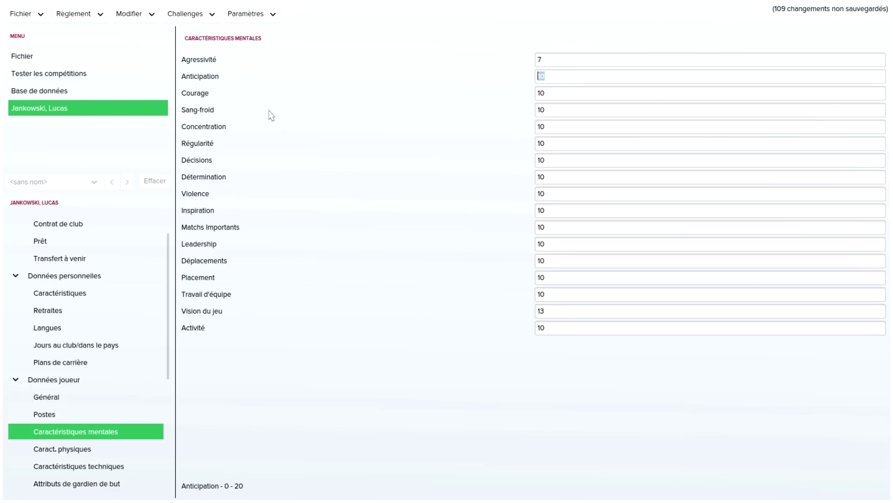
# Change the mental attributes Agressivité to 6 and Vision du jeu to 14
pyautogui.click(542, 59)
pyautogui.write('6')
pyautogui.click(540, 310)
pyautogui.write('14')
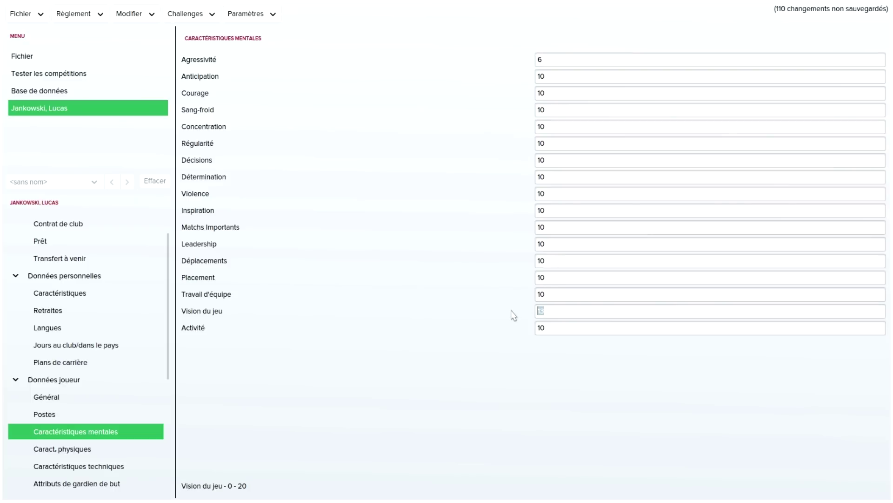
pyautogui.click(555, 294)
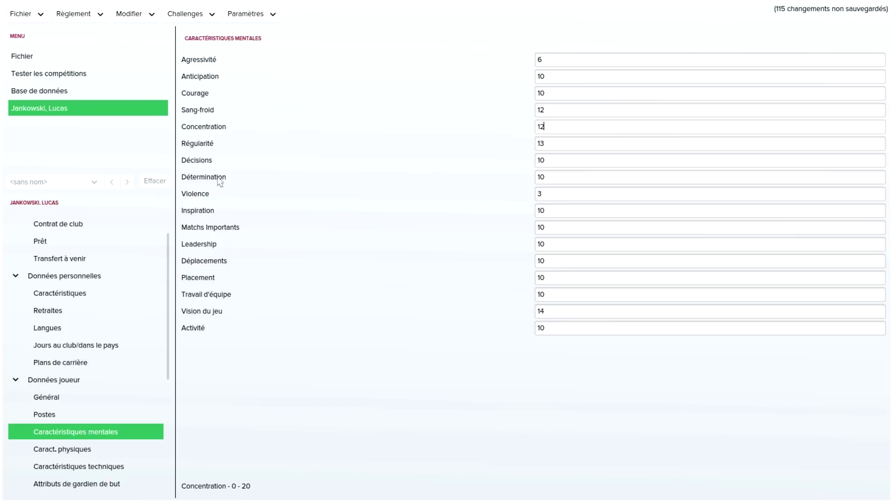
# Set the mental attribute Anticipation to 8
pyautogui.click(529, 74)
pyautogui.write('8')
pyautogui.click(551, 91)
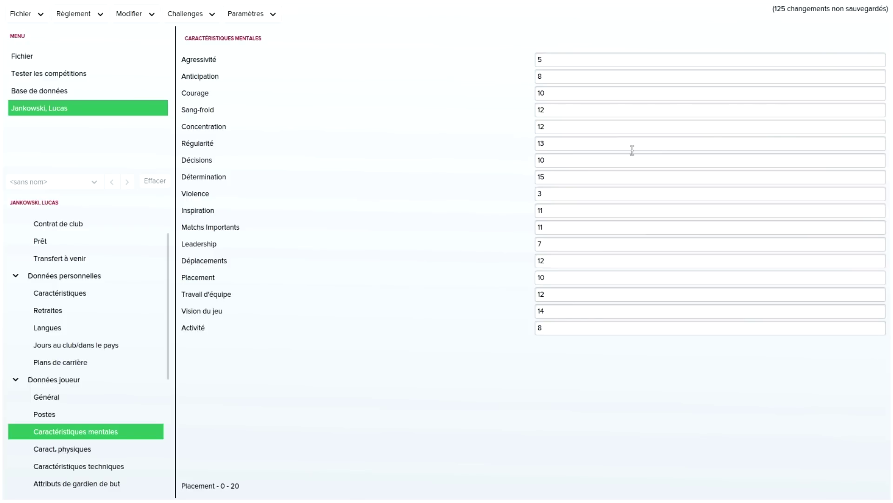
pyautogui.click(552, 177)
pyautogui.click(549, 310)
pyautogui.click(561, 145)
pyautogui.click(555, 296)
pyautogui.click(560, 264)
pyautogui.click(557, 229)
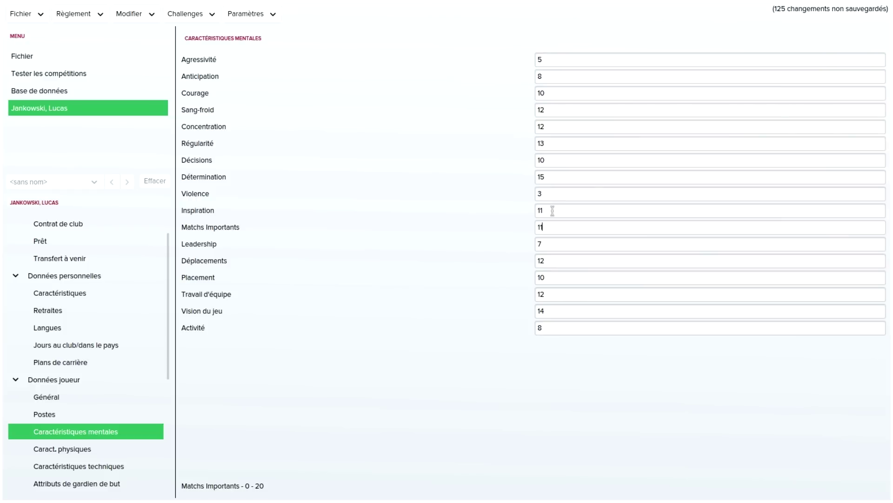
pyautogui.click(552, 210)
# Set the mental attributes Courage to 9 and Décisions to 11
pyautogui.click(553, 91)
pyautogui.press('BackSpace')
pyautogui.press('BackSpace')
pyautogui.write('9')
pyautogui.click(560, 126)
pyautogui.click(551, 160)
pyautogui.moveTo(552, 160); pyautogui.dragTo(527, 164)
pyautogui.write('11')
pyautogui.click(571, 144)
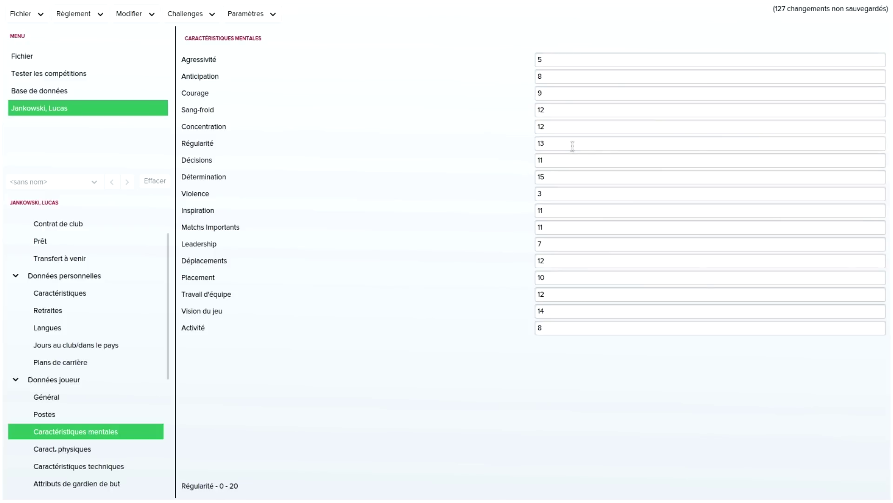
pyautogui.click(556, 205)
pyautogui.click(562, 158)
# Set all of the player's physical attributes to a base value of 10
pyautogui.click(60, 450)
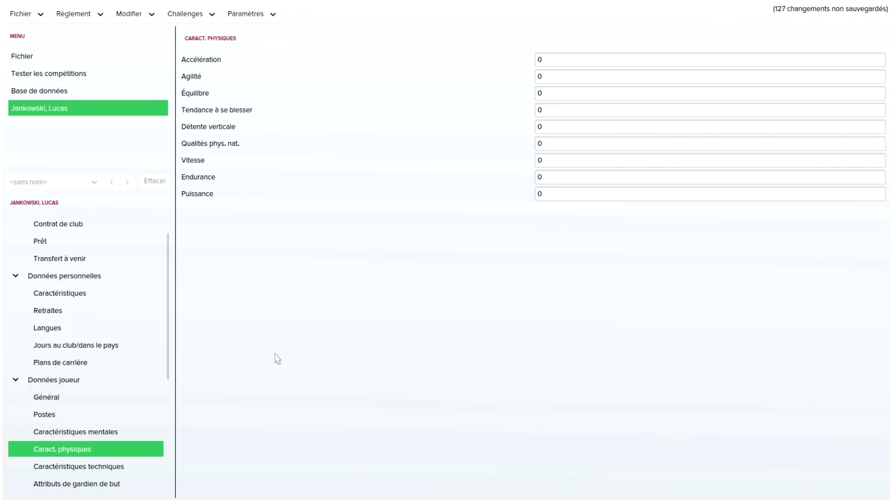
pyautogui.write('10\t10\t10\t10\t10\t10\t10\t10\t10')
pyautogui.click(560, 180)
pyautogui.click(569, 66)
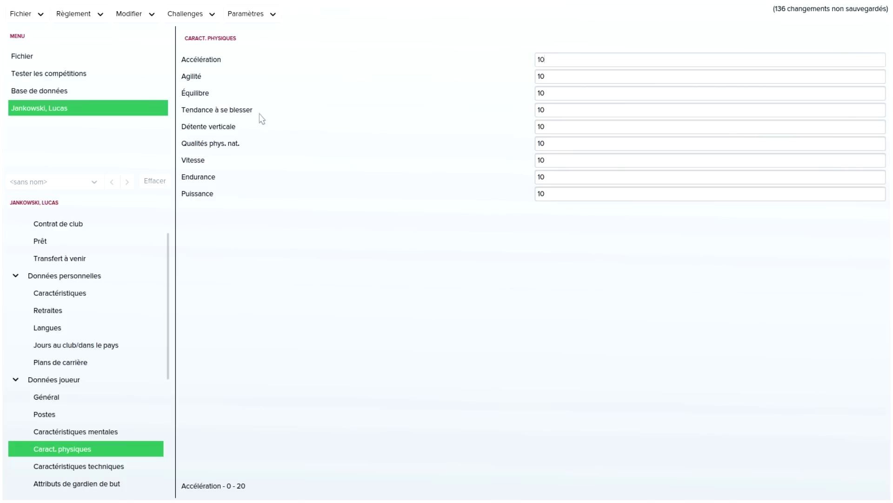
# Set the physical attributes Tendance à se blesser to 5 and Qualités phys. nat. to 14
pyautogui.click(547, 111)
pyautogui.click(551, 93)
pyautogui.doubleClick(557, 144)
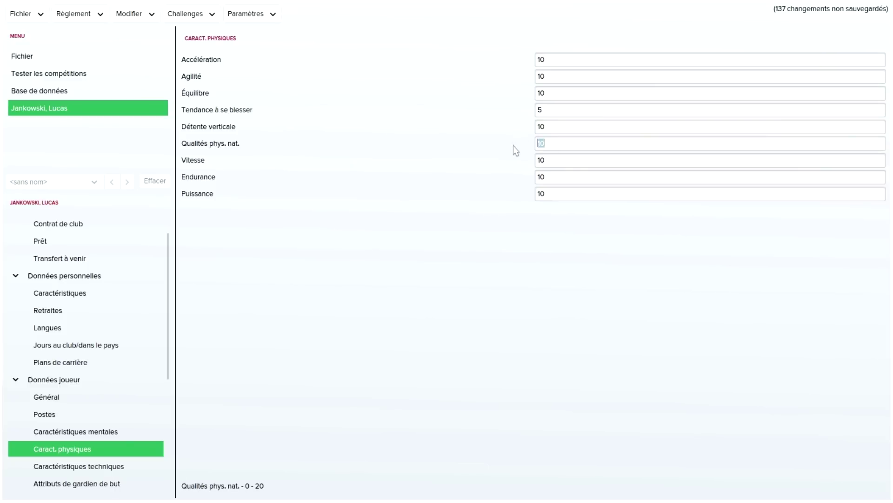
pyautogui.write('4')
pyautogui.press('BackSpace')
pyautogui.write('14')
pyautogui.click(565, 120)
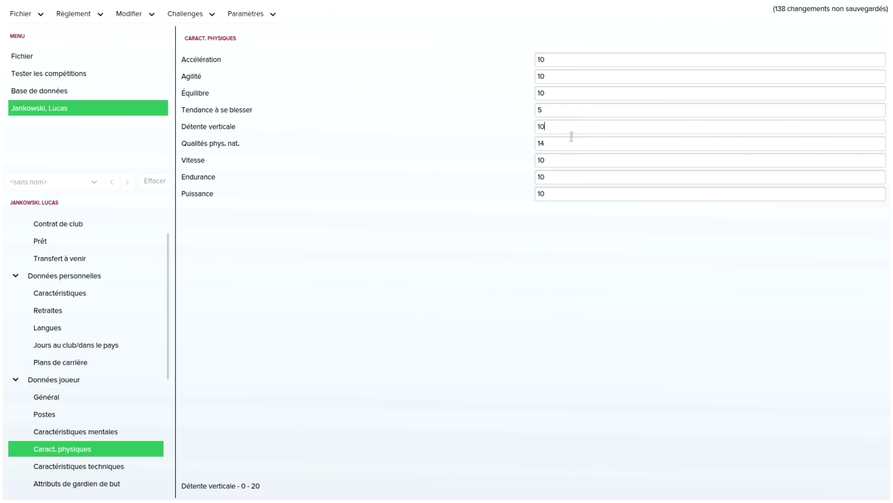
# Set the physical attributes Endurance to 12 and Détente verticale to 6
pyautogui.click(560, 174)
pyautogui.press('BackSpace')
pyautogui.press('BackSpace')
pyautogui.write('12')
pyautogui.click(557, 162)
pyautogui.click(555, 93)
pyautogui.click(553, 129)
pyautogui.press('BackSpace')
pyautogui.press('BackSpace')
pyautogui.write('6')
pyautogui.click(567, 110)
pyautogui.click(563, 76)
# Set both Accélération and Vitesse to 12 in the physical attributes
pyautogui.click(559, 59)
pyautogui.press('BackSpace')
pyautogui.press('BackSpace')
pyautogui.write('12')
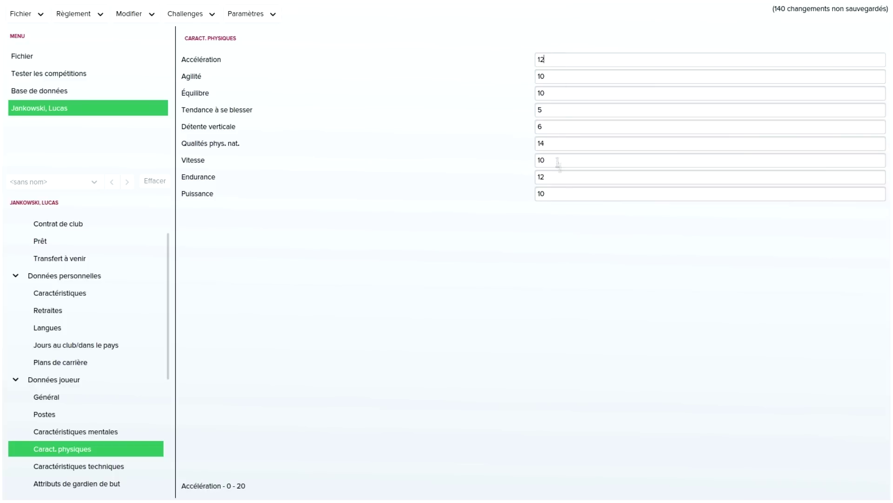
pyautogui.click(564, 193)
pyautogui.click(562, 161)
pyautogui.press('BackSpace')
pyautogui.write('2')
pyautogui.click(560, 143)
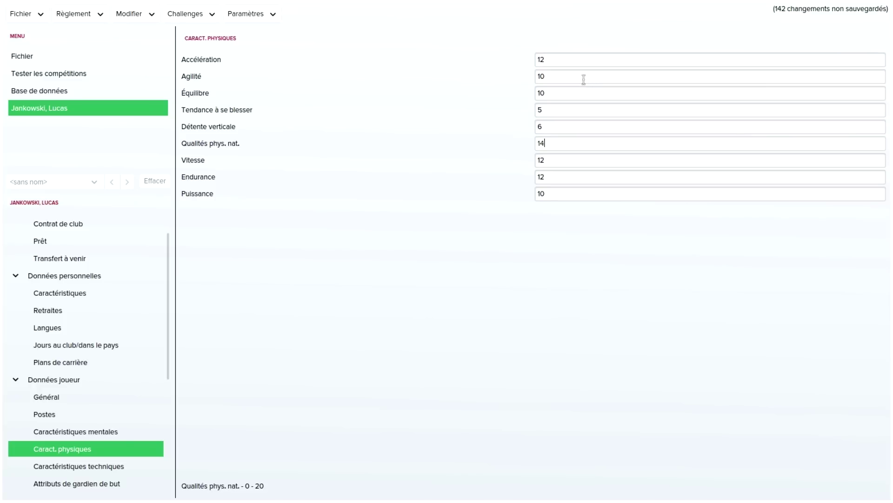
# Set the physical attributes Détente verticale to 4 and Agilité to 12
pyautogui.click(552, 126)
pyautogui.press('BackSpace')
pyautogui.write('4')
pyautogui.click(552, 110)
pyautogui.click(554, 95)
pyautogui.click(556, 78)
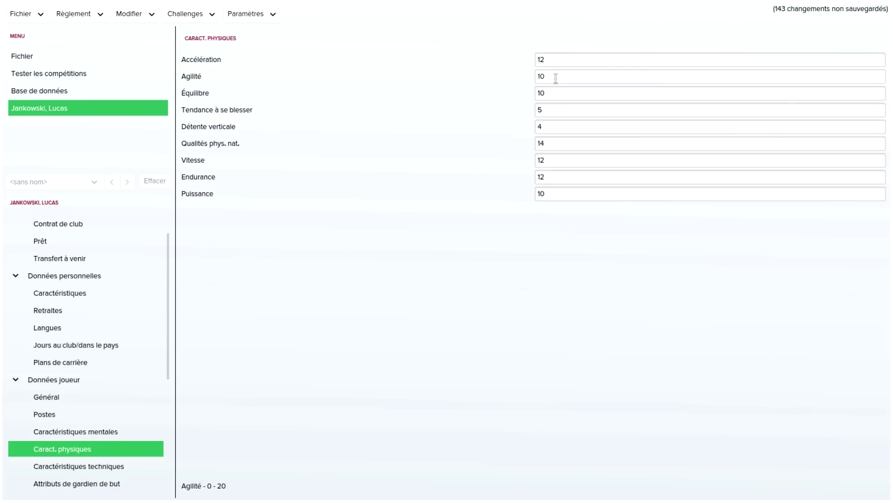
pyautogui.press('BackSpace')
pyautogui.write('2')
pyautogui.click(558, 92)
pyautogui.click(564, 112)
pyautogui.click(565, 129)
pyautogui.click(567, 147)
pyautogui.click(566, 159)
pyautogui.click(566, 177)
pyautogui.click(560, 73)
# Set all of the player's technical attributes (Caractéristiques techniques) to a base value of 12
pyautogui.click(118, 465)
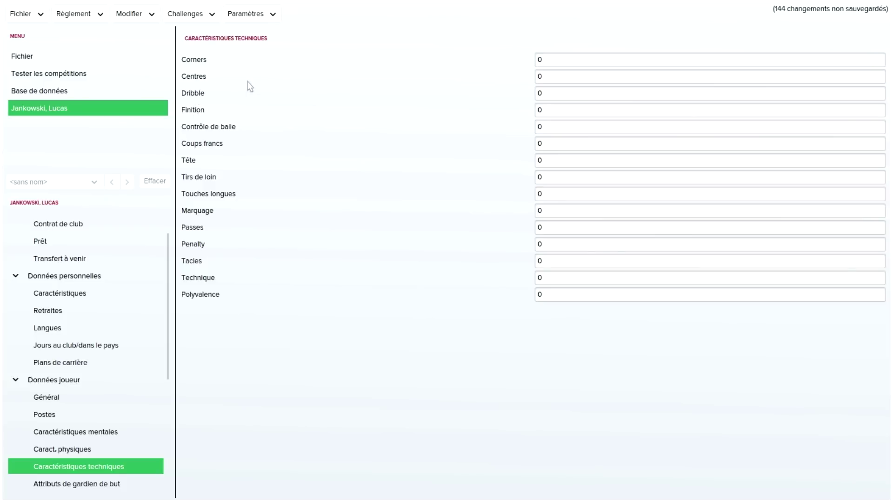
pyautogui.click(551, 59)
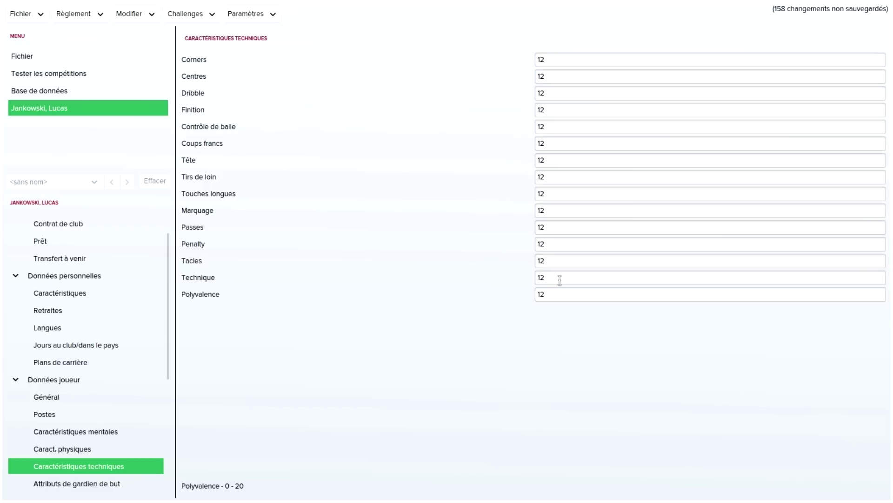
pyautogui.click(558, 277)
# Set the technical attributes Centres to 8 and Dribble to 14
pyautogui.click(551, 61)
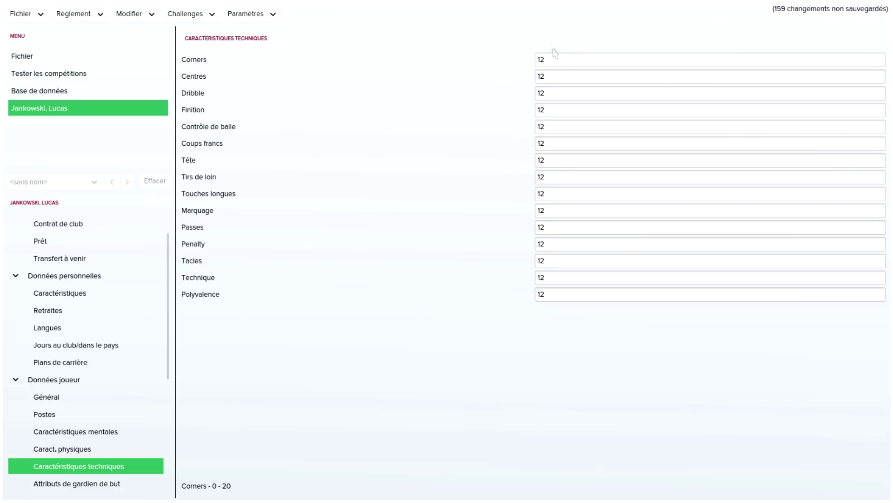
pyautogui.press('Tab')
pyautogui.write('88')
pyautogui.press('BackSpace')
pyautogui.click(557, 93)
pyautogui.press('BackSpace')
pyautogui.write('4')
# Set the technical attributes Contrôle de balle to 14 and Tête to 4
pyautogui.click(555, 112)
pyautogui.click(554, 126)
pyautogui.press('BackSpace')
pyautogui.write('4')
pyautogui.click(559, 106)
pyautogui.click(557, 69)
pyautogui.click(559, 160)
pyautogui.write('4')
# Set the technical attribute Coups francs to 15 and keep Passes at 12
pyautogui.click(560, 144)
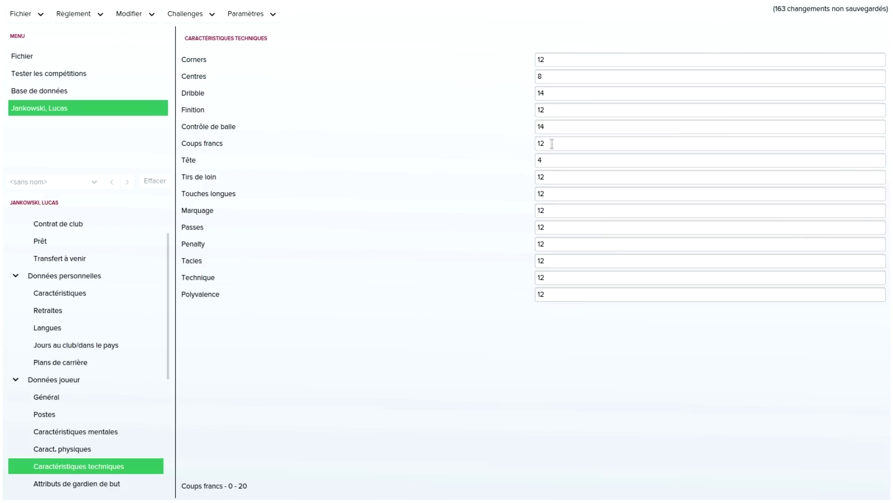
pyautogui.press('BackSpace')
pyautogui.write('5')
pyautogui.click(551, 126)
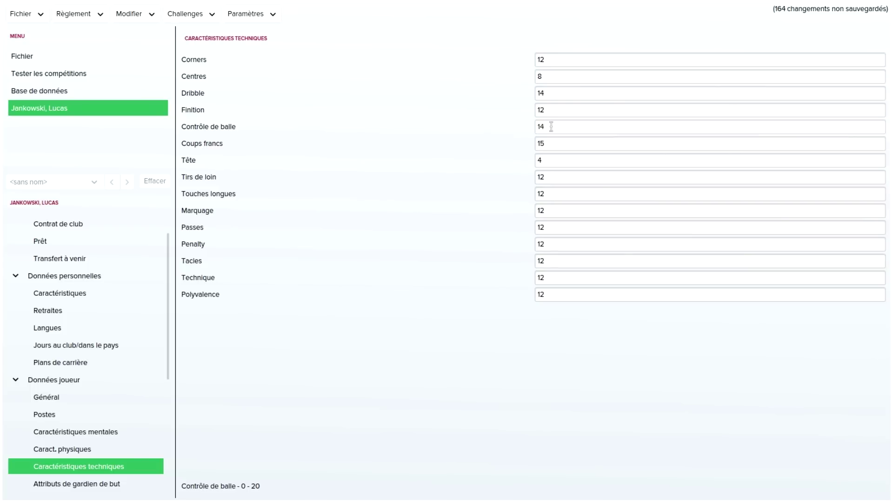
pyautogui.click(559, 143)
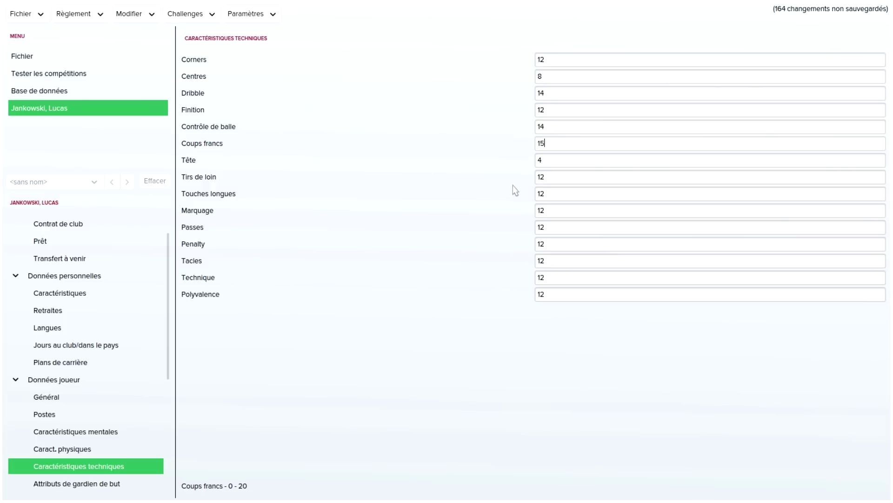
pyautogui.click(552, 229)
pyautogui.write('2')
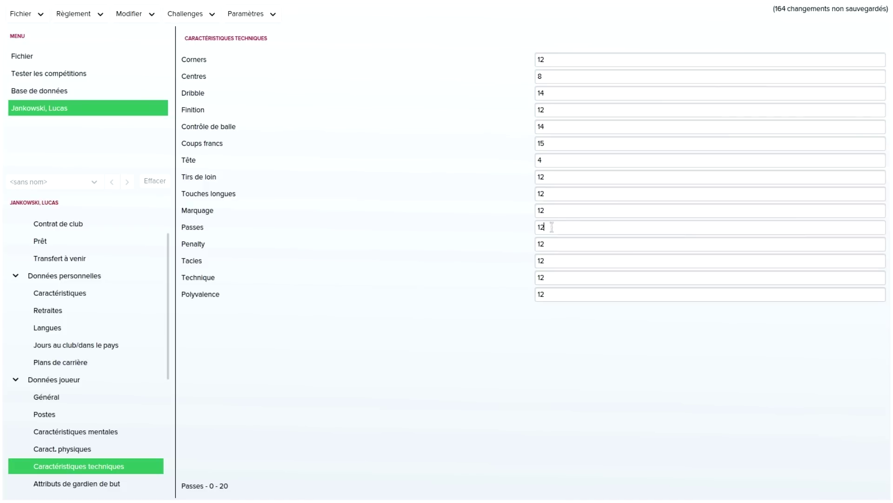
pyautogui.click(559, 212)
# Set both Technique and Passes to 14 in the technical attributes
pyautogui.click(560, 278)
pyautogui.press('BackSpace')
pyautogui.write('4')
pyautogui.click(553, 226)
pyautogui.press('BackSpace')
pyautogui.write('4')
pyautogui.click(560, 248)
# Raise the technical attribute Contrôle de balle to 15
pyautogui.click(550, 92)
pyautogui.click(553, 125)
pyautogui.press('BackSpace')
pyautogui.write('5')
pyautogui.click(553, 110)
# Set the technical attributes Touches longues to 6 and Tirs de loin to 13
pyautogui.click(572, 190)
pyautogui.press('BackSpace')
pyautogui.press('BackSpace')
pyautogui.write('6')
pyautogui.click(570, 176)
pyautogui.press('BackSpace')
pyautogui.press('BackSpace')
pyautogui.write('13')
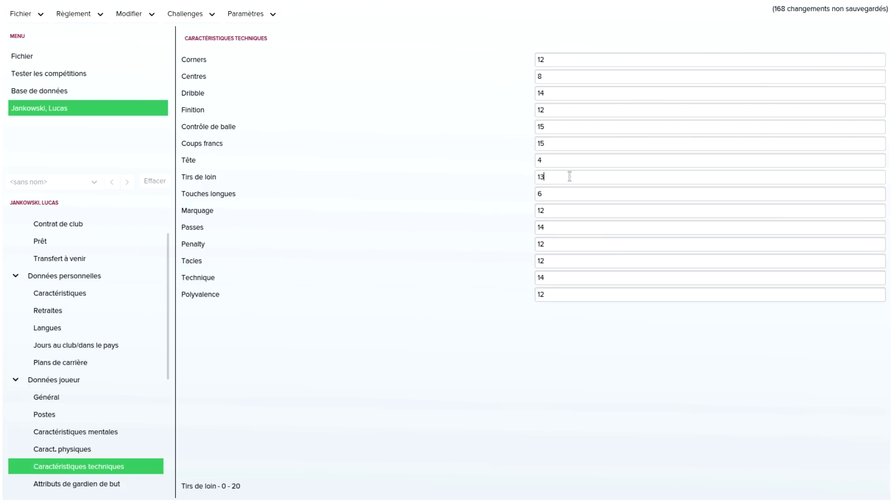
pyautogui.click(567, 159)
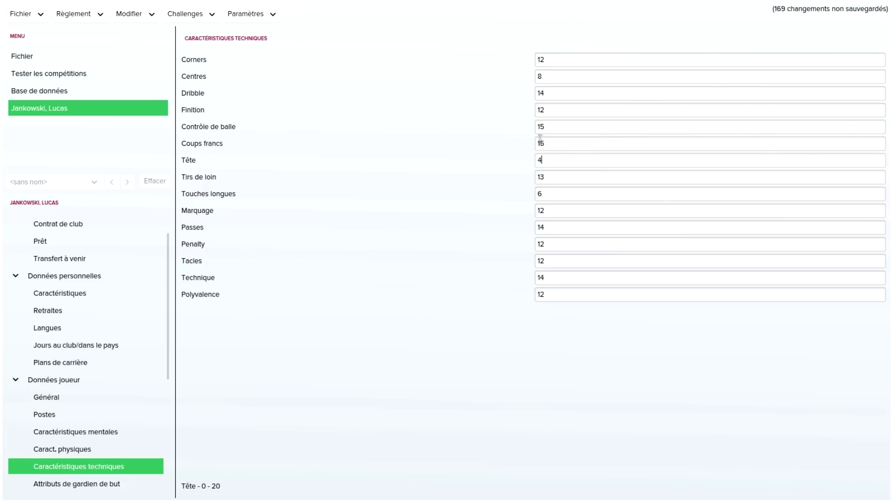
# Set the technical attributes Corners to 13 and Dribble to 15
pyautogui.click(549, 60)
pyautogui.press('BackSpace')
pyautogui.write('3')
pyautogui.click(551, 75)
pyautogui.click(551, 93)
pyautogui.press('BackSpace')
pyautogui.write('5')
pyautogui.click(552, 110)
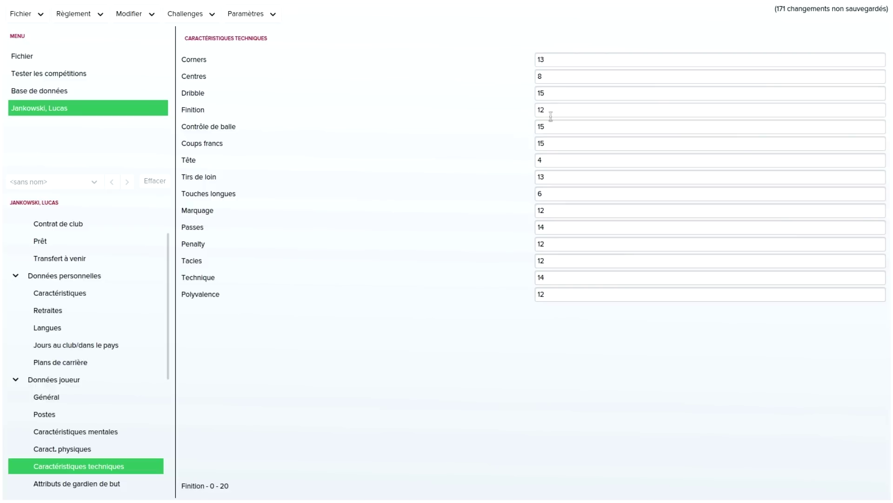
# Set both Coups francs and Technique to 16 in the technical attributes
pyautogui.click(552, 142)
pyautogui.press('BackSpace')
pyautogui.write('6')
pyautogui.click(551, 158)
pyautogui.click(555, 276)
pyautogui.press('BackSpace')
pyautogui.write('6')
# Set the technical attributes Marquage to 6 and Tirs de loin to 14
pyautogui.click(560, 262)
pyautogui.doubleClick(551, 211)
pyautogui.write('6')
pyautogui.click(554, 229)
pyautogui.click(555, 179)
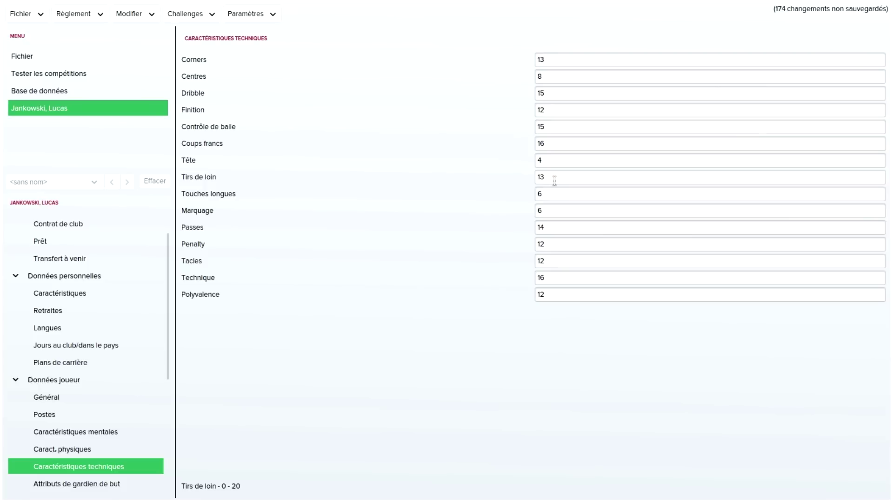
pyautogui.press('BackSpace')
pyautogui.write('4')
# Set the technical attributes Polyvalence to 13 and Penalty to 14
pyautogui.click(560, 196)
pyautogui.click(561, 298)
pyautogui.press('BackSpace')
pyautogui.write('3')
pyautogui.click(565, 277)
pyautogui.click(563, 242)
pyautogui.press('BackSpace')
pyautogui.write('4')
# Set the technical attribute Corners to 14
pyautogui.click(562, 229)
pyautogui.click(554, 60)
pyautogui.press('BackSpace')
pyautogui.write('4')
pyautogui.click(555, 74)
# Set the technical attributes Tacles to 6 and Marquage to 4
pyautogui.click(548, 259)
pyautogui.doubleClick(540, 261)
pyautogui.write('6')
pyautogui.click(550, 255)
pyautogui.click(548, 212)
pyautogui.doubleClick(540, 210)
pyautogui.write('4')
pyautogui.click(554, 258)
# Set the technical attributes Technique to 17 and Passes to 15
pyautogui.click(565, 276)
pyautogui.press('BackSpace')
pyautogui.press('BackSpace')
pyautogui.write('17')
pyautogui.click(558, 225)
pyautogui.press('BackSpace')
pyautogui.write('5')
# Set the technical attributes Tirs de loin to 15 and Finition to 14
pyautogui.click(554, 175)
pyautogui.press('BackSpace')
pyautogui.write('5')
pyautogui.click(552, 143)
pyautogui.click(550, 107)
pyautogui.press('BackSpace')
pyautogui.write('4')
# Set the technical attributes Dribble to 16 and Corners to 15
pyautogui.click(551, 93)
pyautogui.press('BackSpace')
pyautogui.write('6')
pyautogui.click(552, 59)
pyautogui.press('BackSpace')
pyautogui.write('5')
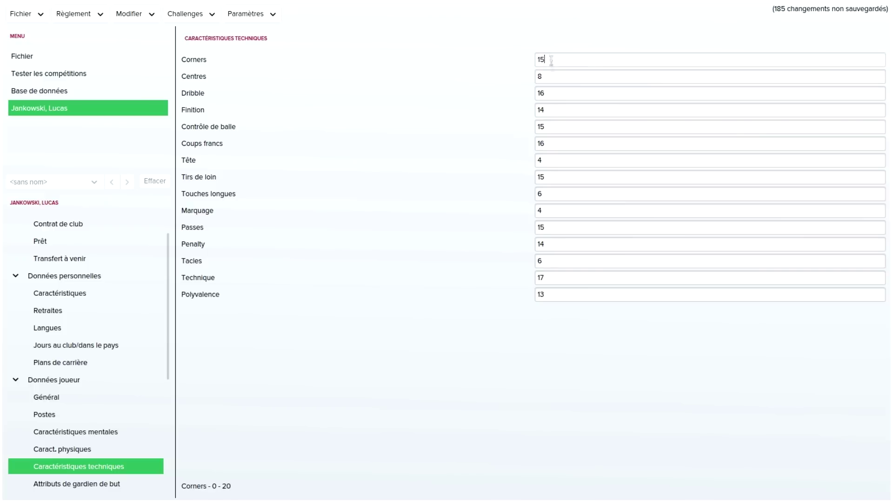
# Set the technical attribute Polyvalence to 14
pyautogui.click(551, 294)
pyautogui.click(552, 127)
pyautogui.click(546, 291)
pyautogui.press('BackSpace')
pyautogui.write('4')
pyautogui.click(570, 272)
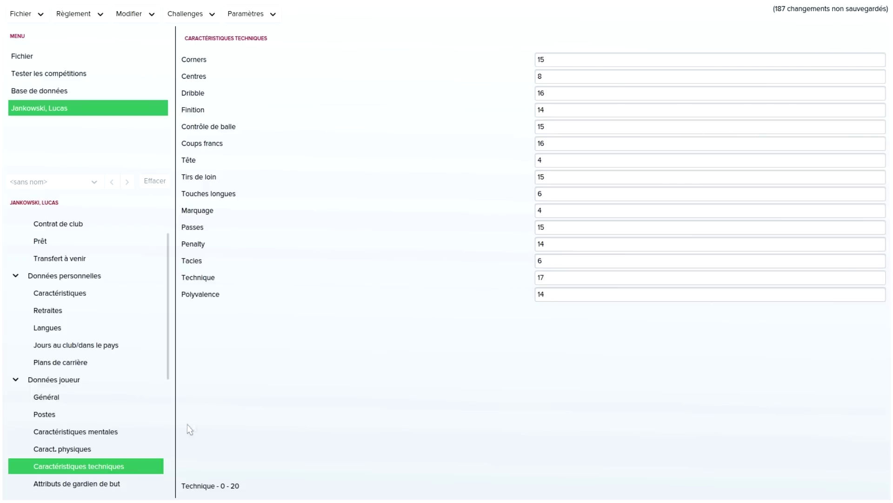
# Enable "Joue les une-deux" among the player's preferred moves (Gestes techniques préférés)
pyautogui.scroll(-2, 153, 392)
pyautogui.scroll(-5, 152, 392)
pyautogui.click(93, 429)
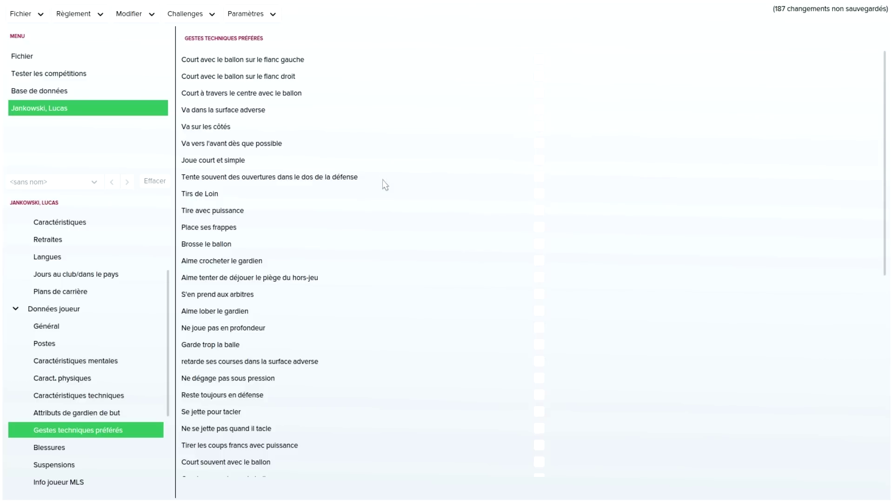
pyautogui.scroll(-5, 373, 187)
pyautogui.scroll(-4, 373, 193)
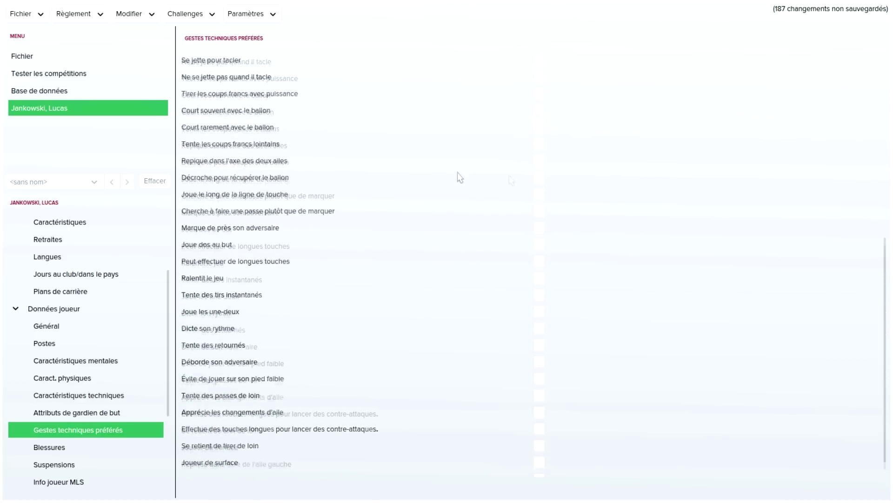
pyautogui.moveTo(884, 281); pyautogui.dragTo(889, 37)
pyautogui.scroll(-10, 234, 306)
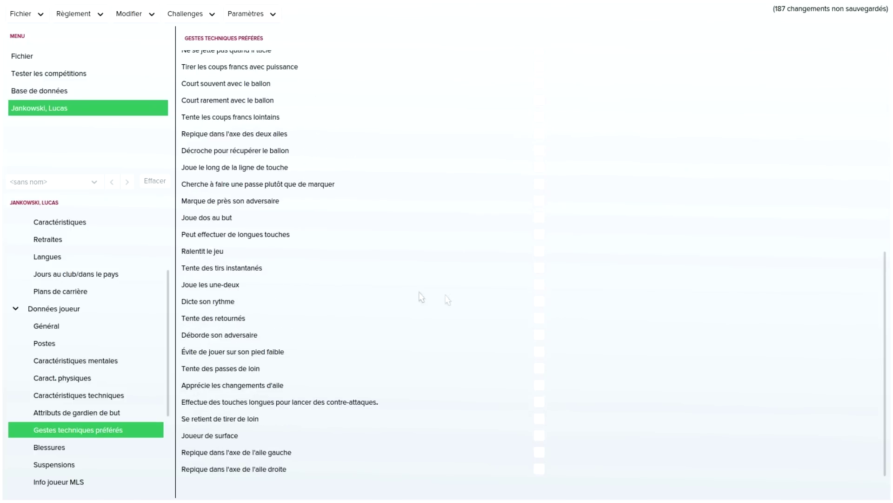
pyautogui.click(539, 285)
# Add Racing Club de Lens to the player's favourite clubs with the reason Joueur and level 85
pyautogui.scroll(-2, 251, 279)
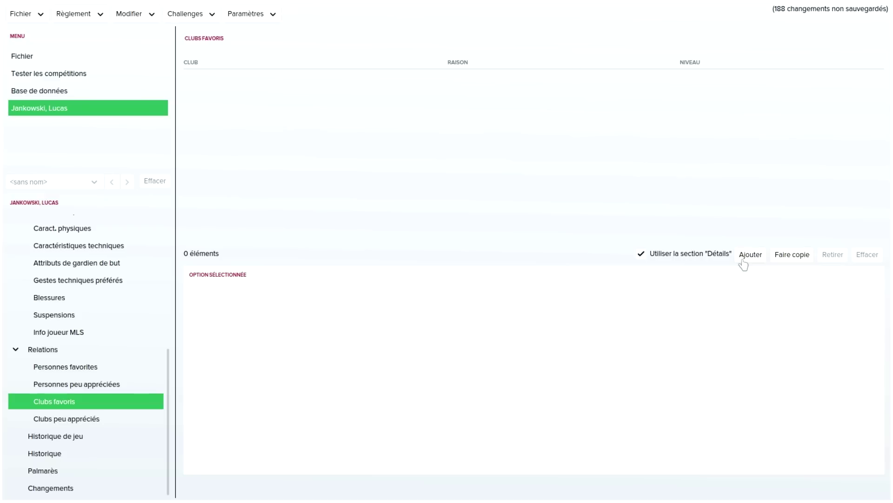
pyautogui.click(743, 256)
pyautogui.click(436, 76)
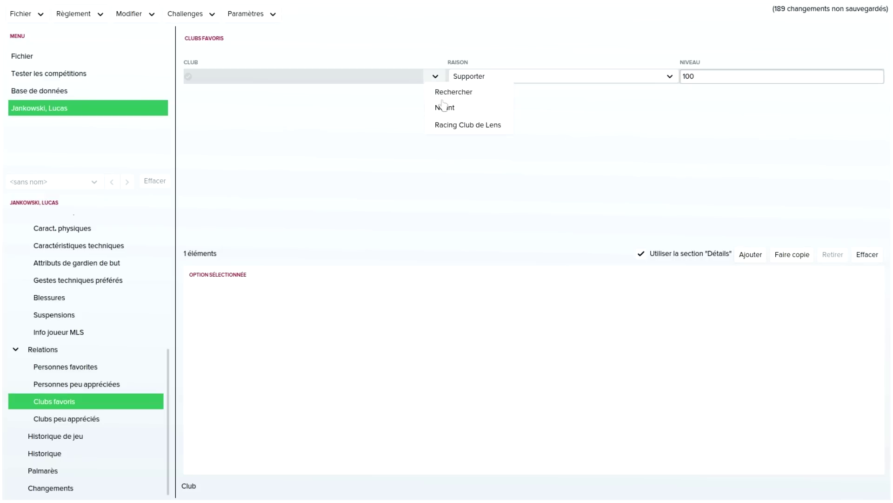
pyautogui.click(449, 126)
pyautogui.click(521, 79)
pyautogui.click(613, 107)
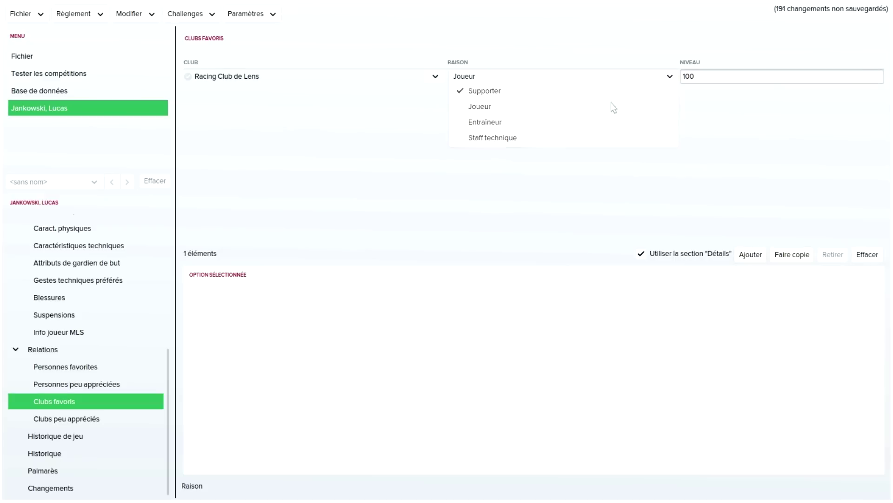
pyautogui.click(705, 79)
pyautogui.write('800')
pyautogui.press('BackSpace')
pyautogui.press('BackSpace')
pyautogui.write('5')
pyautogui.press('Return')
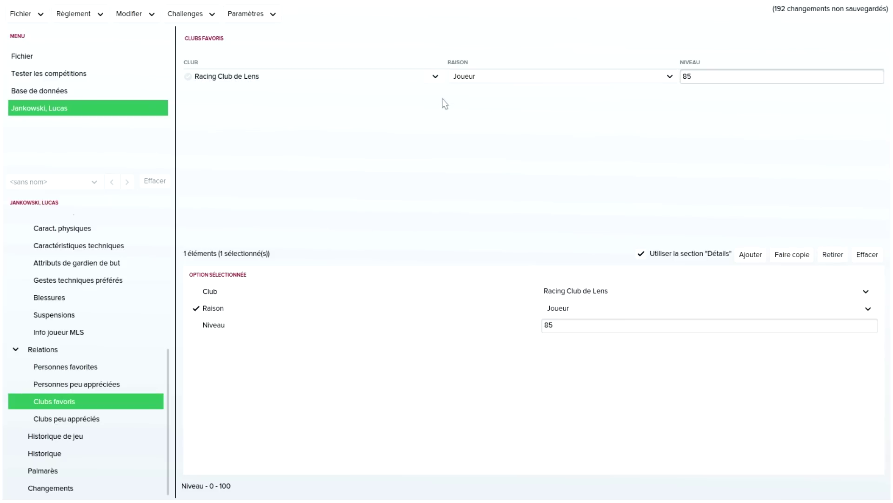
# Add FC Barcelona as a second favourite club with the reason Supporter and level 95
pyautogui.click(750, 255)
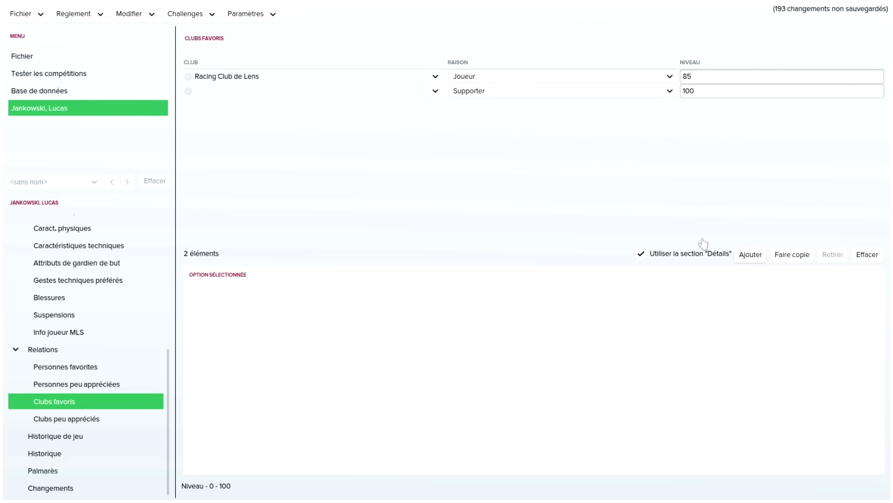
pyautogui.click(436, 91)
pyautogui.click(429, 92)
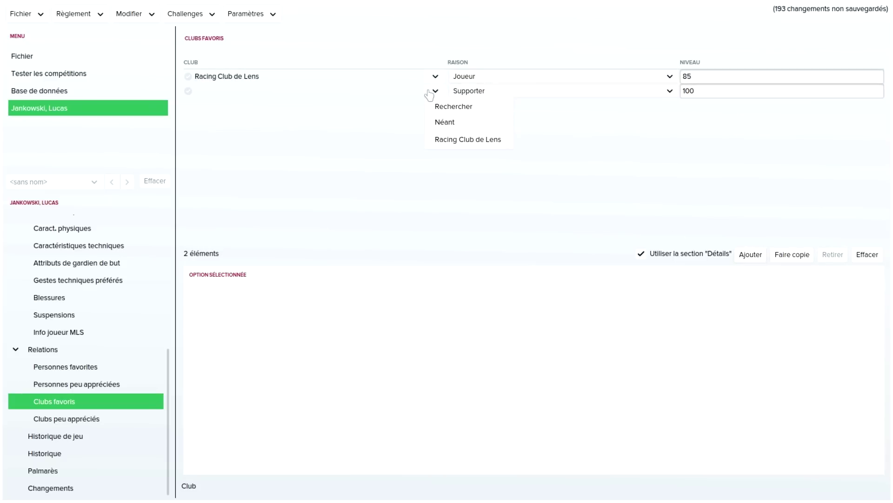
pyautogui.click(453, 107)
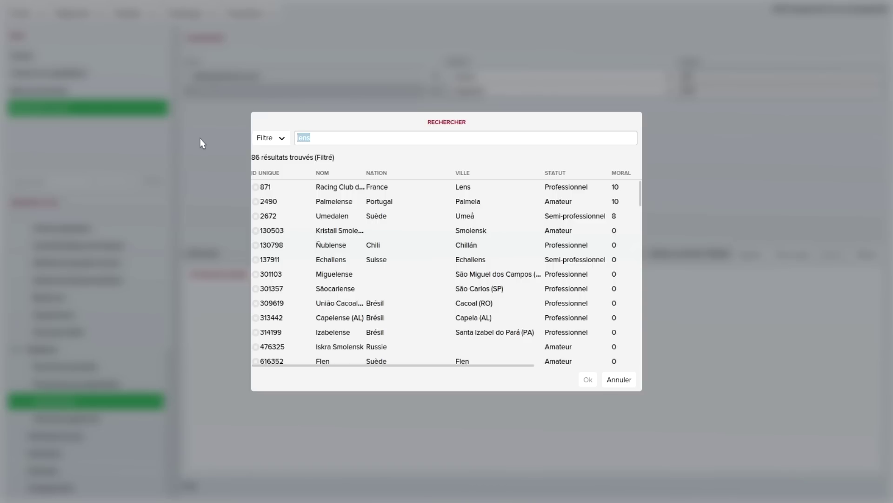
pyautogui.write('barcelone')
pyautogui.press('Return')
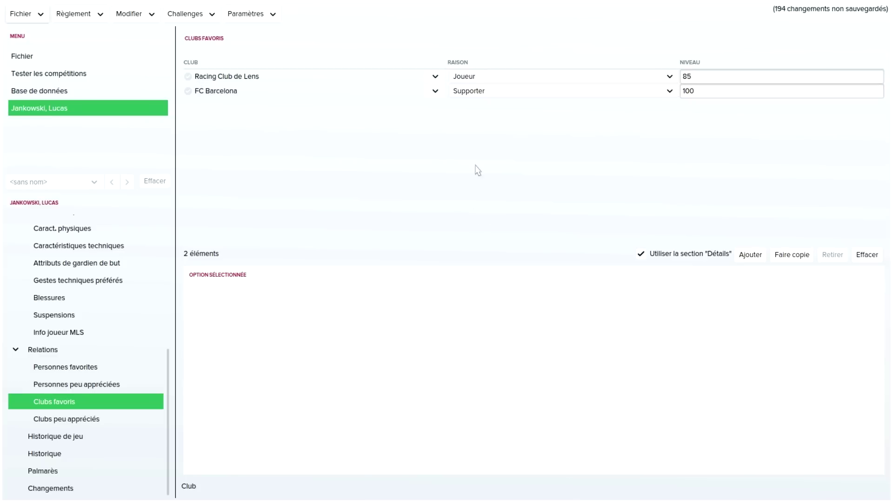
pyautogui.write('95')
pyautogui.press('Return')
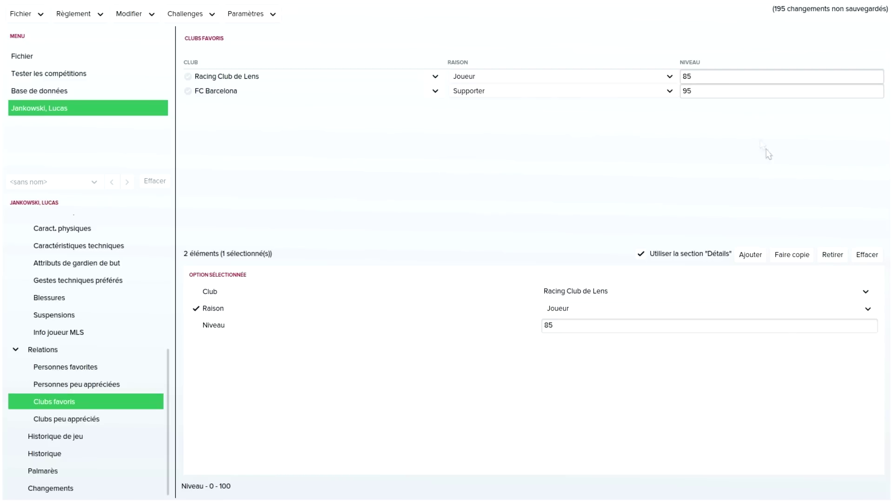
pyautogui.scroll(-1, 98, 370)
pyautogui.scroll(1, 98, 370)
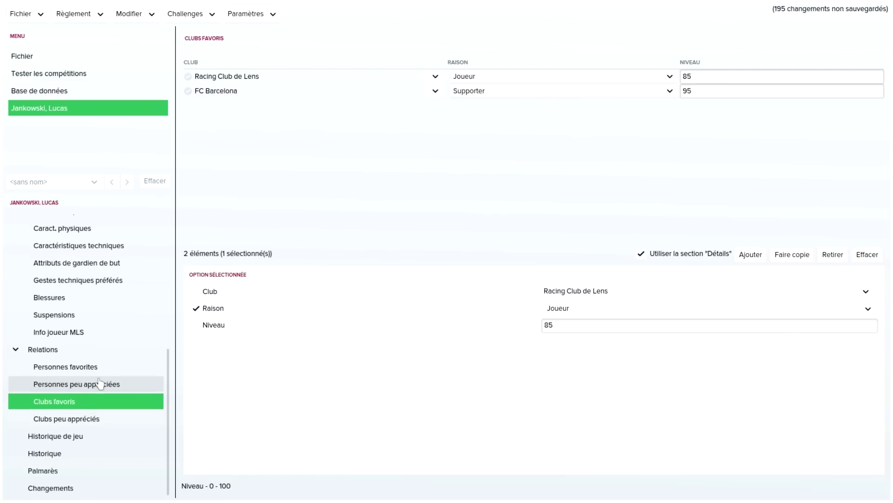
pyautogui.click(89, 419)
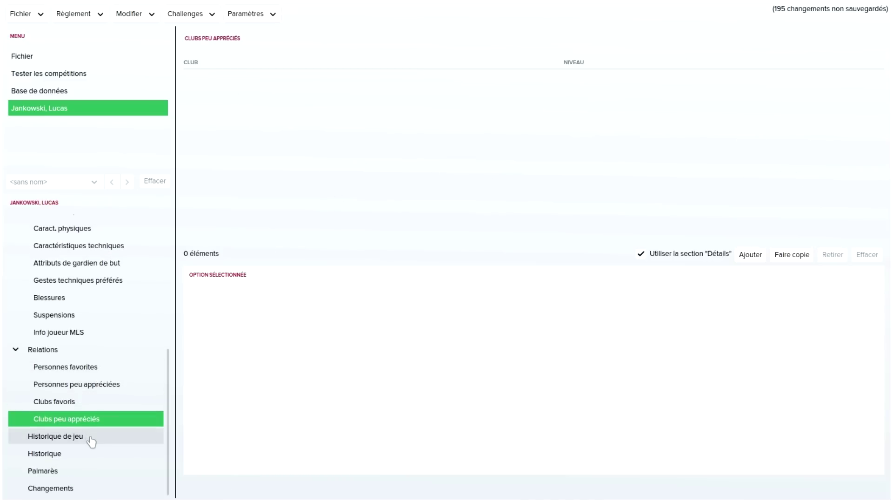
# Add a playing history entry (Historique de jeu) for year 2014 at Racing Club de Lens
pyautogui.click(90, 437)
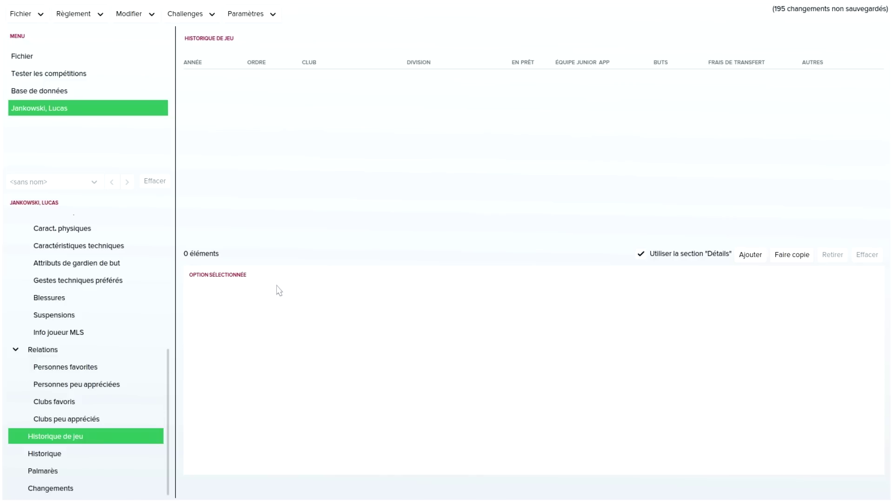
pyautogui.click(747, 257)
pyautogui.click(218, 76)
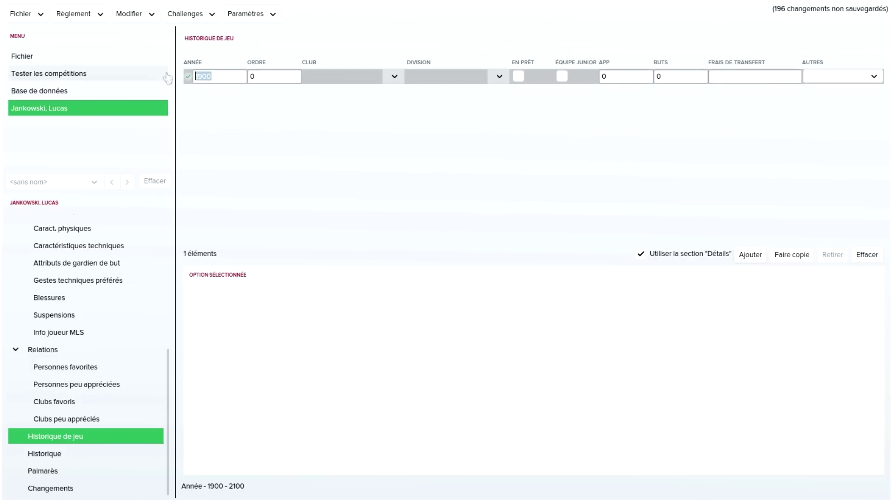
pyautogui.write('2014')
pyautogui.click(275, 77)
pyautogui.click(395, 78)
pyautogui.click(405, 127)
# Complete the 2014 playing history entry with division Ligue 2, junior team enabled, 15 appearances and 2 goals
pyautogui.click(497, 77)
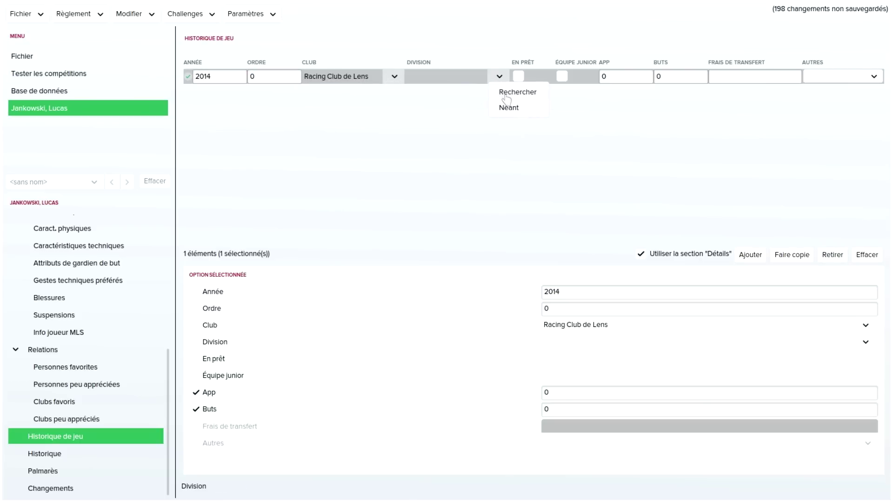
pyautogui.click(510, 97)
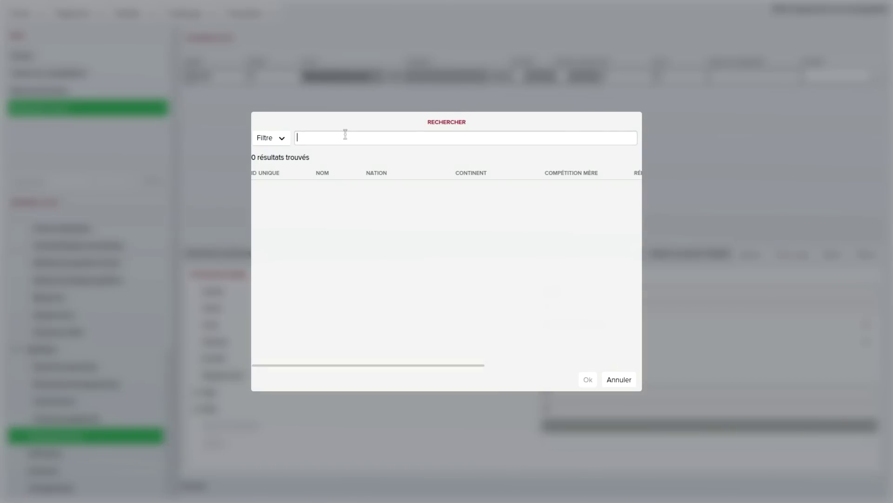
pyautogui.write('ligue')
pyautogui.press('Escape')
# Add a Historique entry for Racing Club de Lens with joining date 2013, leaving the departure date empty
pyautogui.click(96, 453)
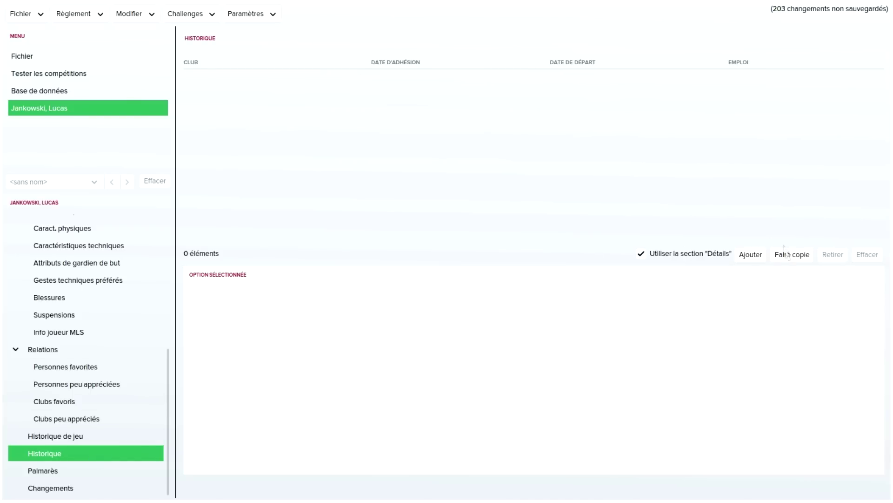
pyautogui.click(750, 255)
pyautogui.click(359, 76)
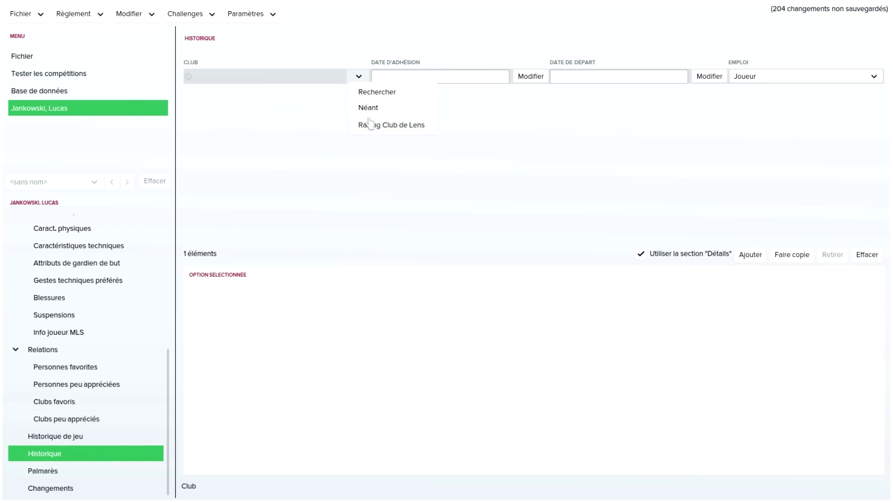
pyautogui.click(467, 79)
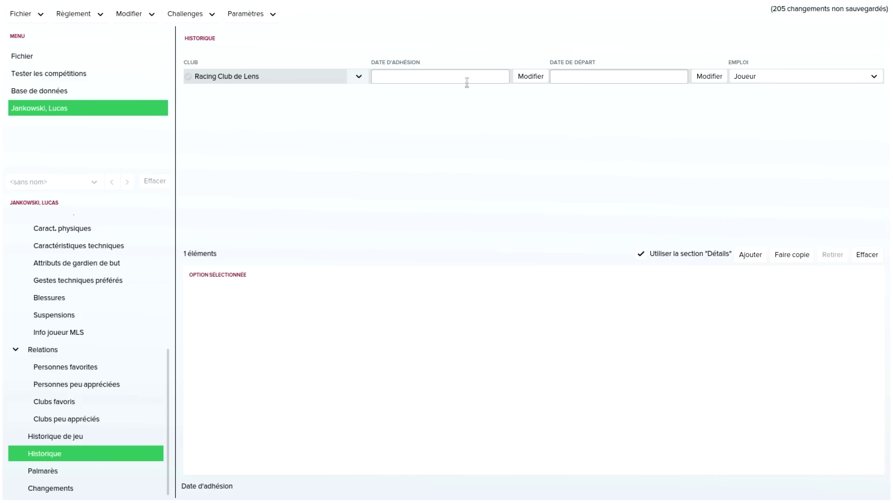
pyautogui.write('20114')
pyautogui.press('BackSpace')
pyautogui.press('BackSpace')
pyautogui.write('3')
pyautogui.click(580, 78)
pyautogui.click(739, 80)
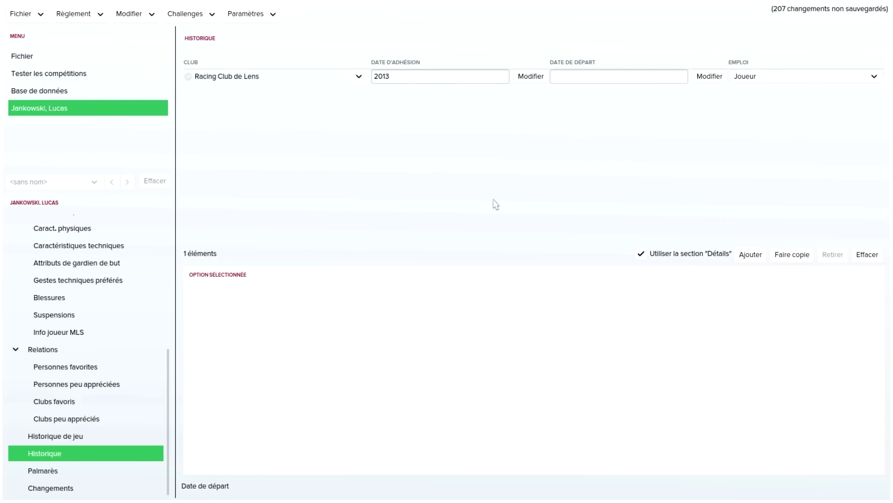
# Check the player's honours (Palmarès) and review the complete list of recorded changes from start to end
pyautogui.click(80, 470)
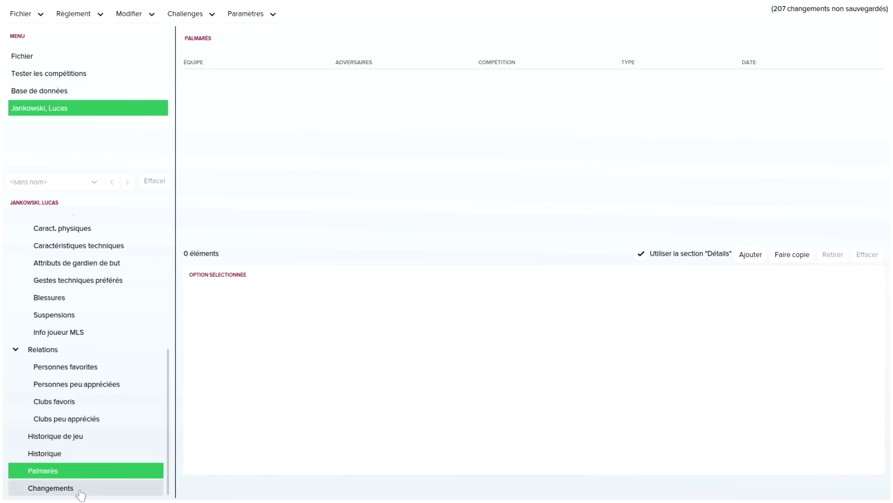
pyautogui.click(78, 488)
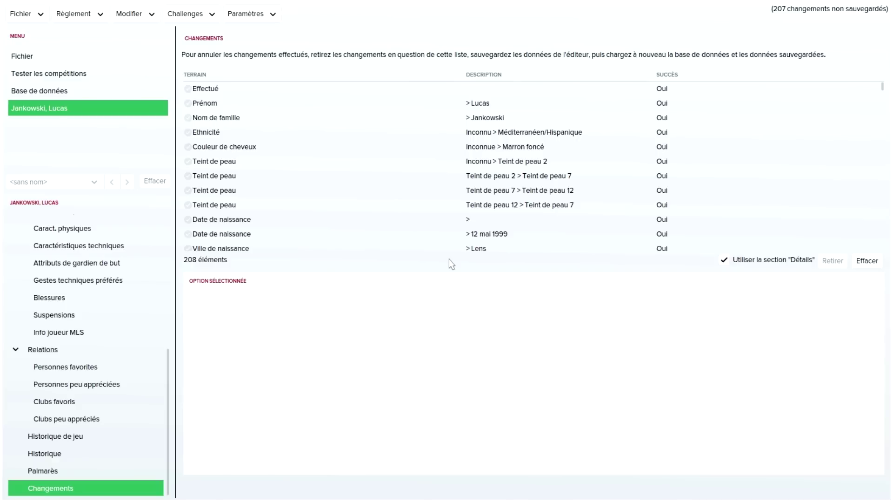
pyautogui.scroll(-1, 445, 128)
pyautogui.scroll(-15, 446, 129)
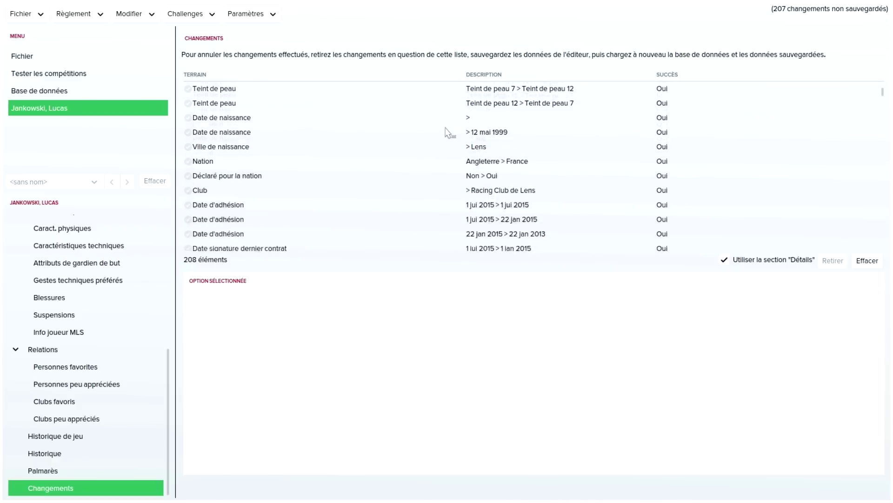
pyautogui.scroll(-20, 447, 128)
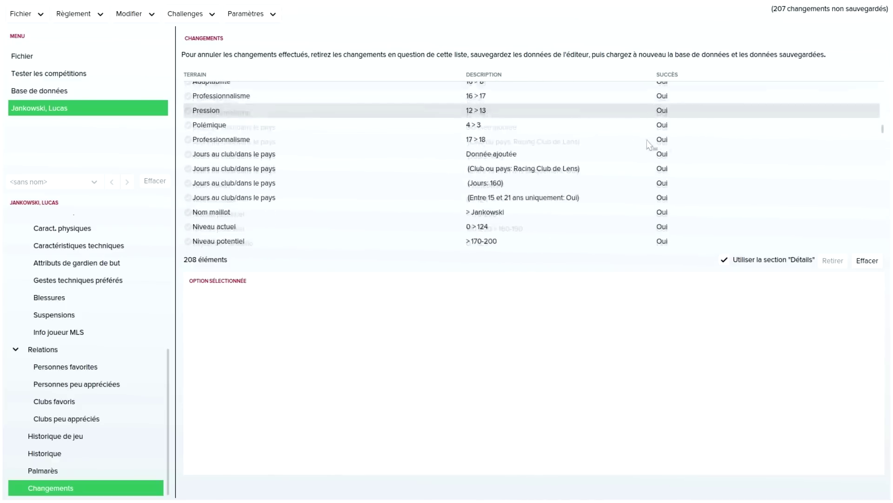
pyautogui.scroll(-20, 660, 149)
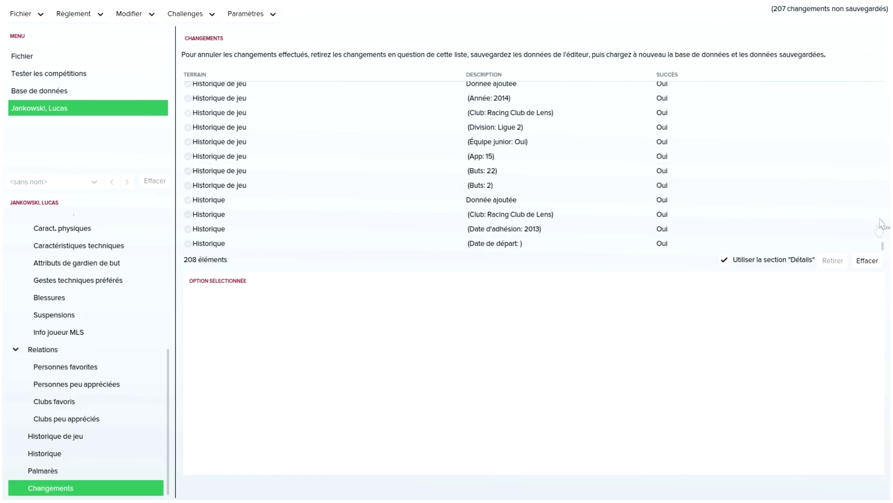
pyautogui.moveTo(882, 245); pyautogui.dragTo(869, 87)
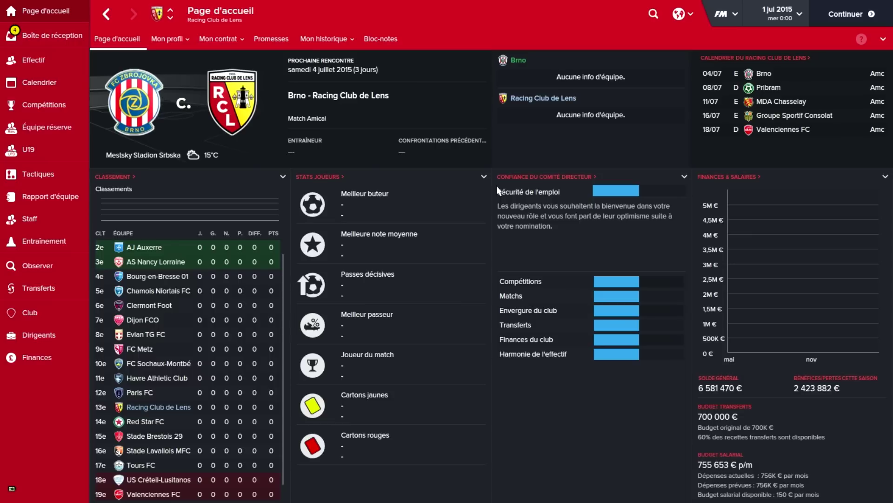
# In the Football Manager game, open the new player from the Racing Club de Lens squad and view his attributes (Caractéristiques)
pyautogui.click(48, 70)
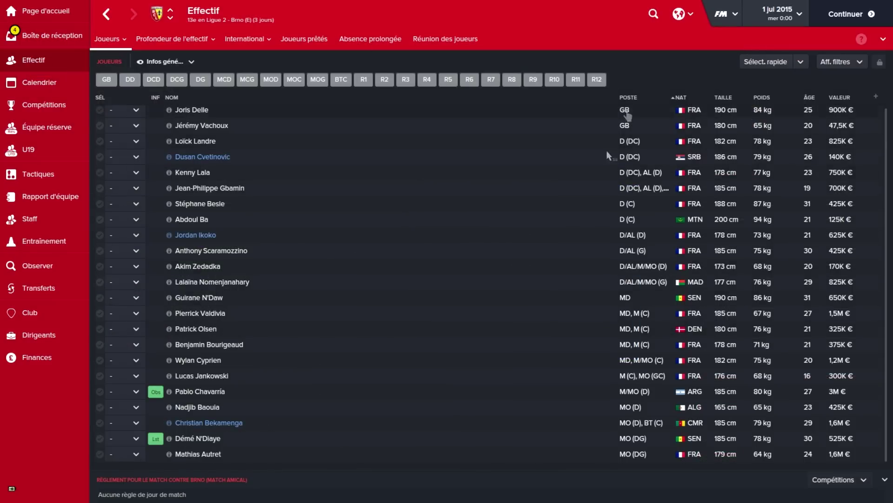
pyautogui.scroll(-1, 510, 298)
pyautogui.scroll(1, 347, 384)
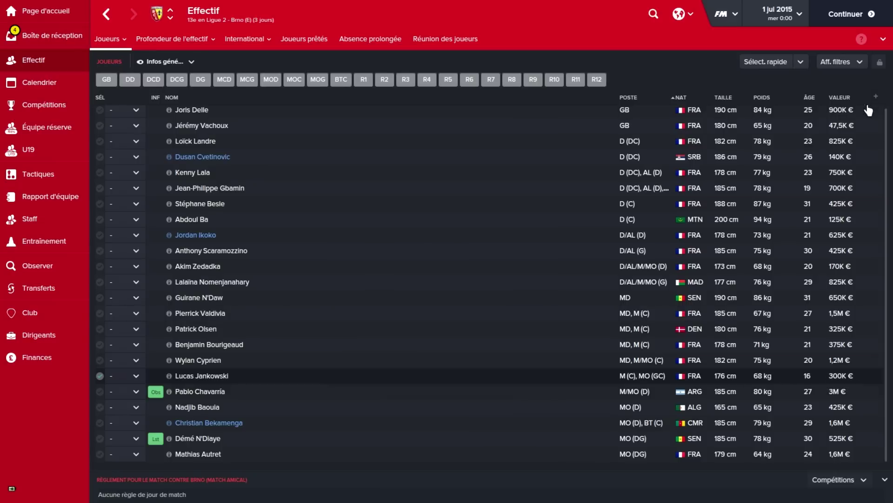
pyautogui.click(225, 376)
pyautogui.click(132, 48)
pyautogui.click(93, 74)
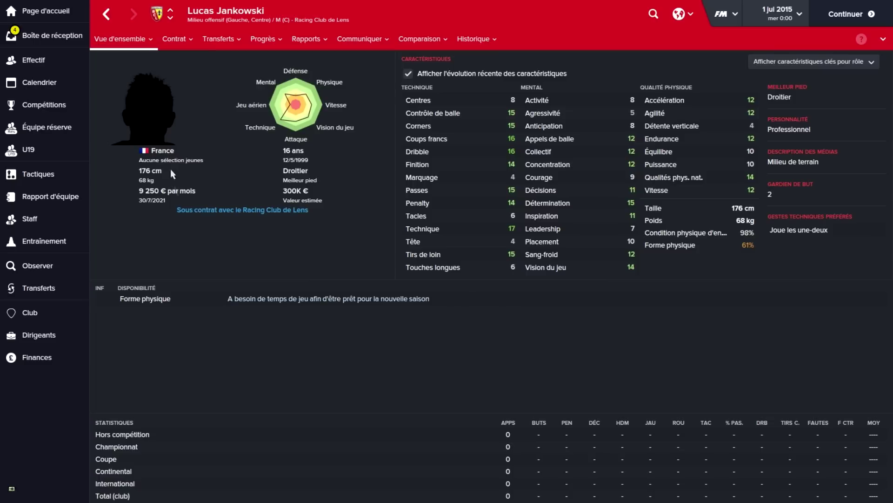
# Compare the roles for the left and central attacking midfield positions on the player's profile, and return to his attributes
pyautogui.click(134, 43)
pyautogui.click(137, 57)
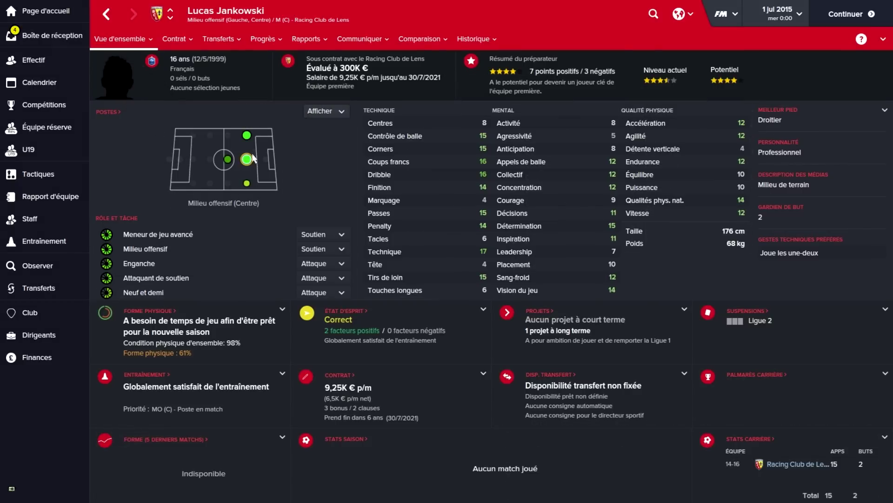
pyautogui.click(247, 135)
pyautogui.moveTo(247, 161)
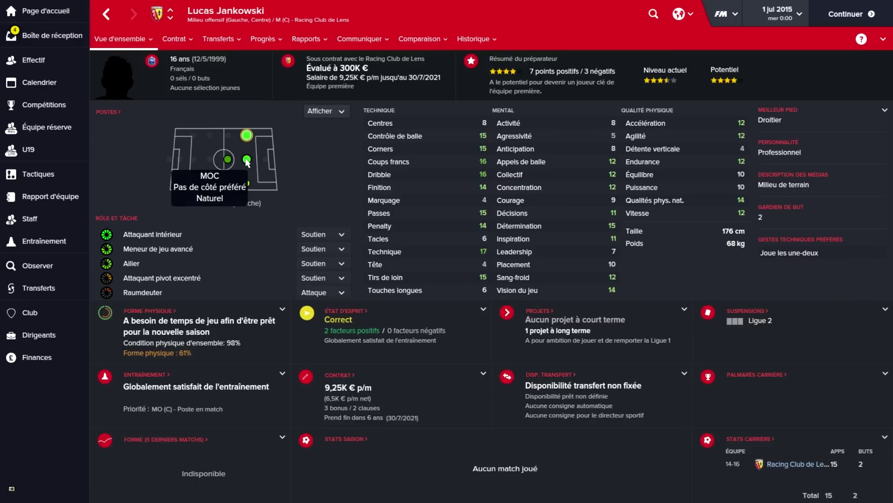
pyautogui.click(247, 161)
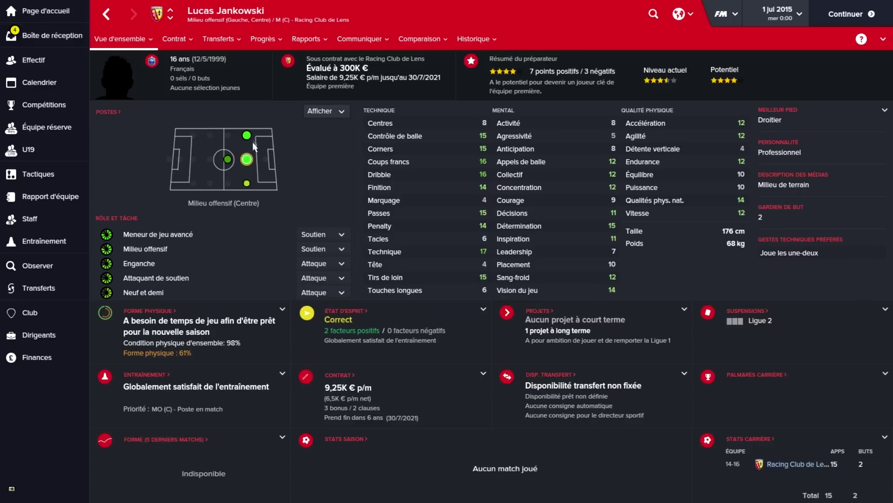
pyautogui.click(120, 39)
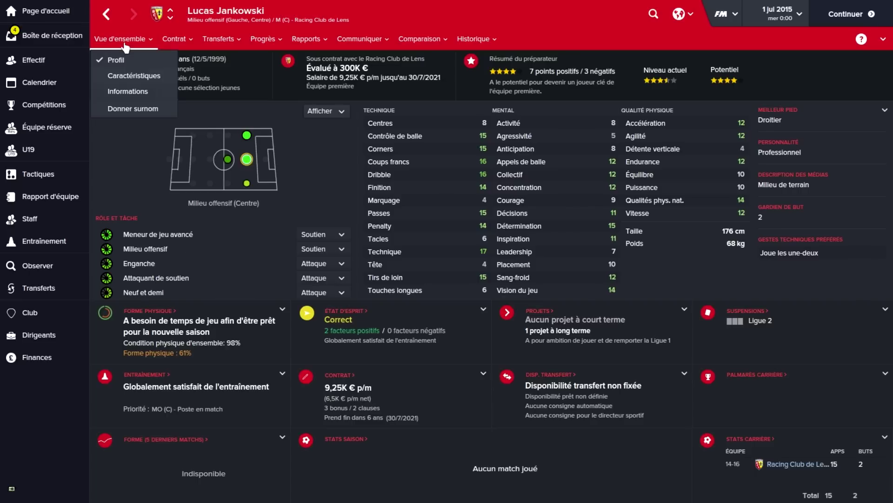
pyautogui.click(139, 76)
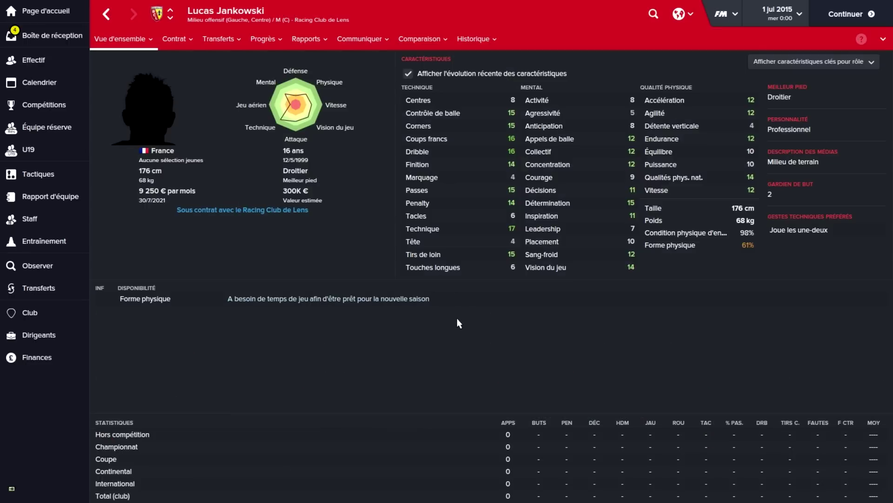